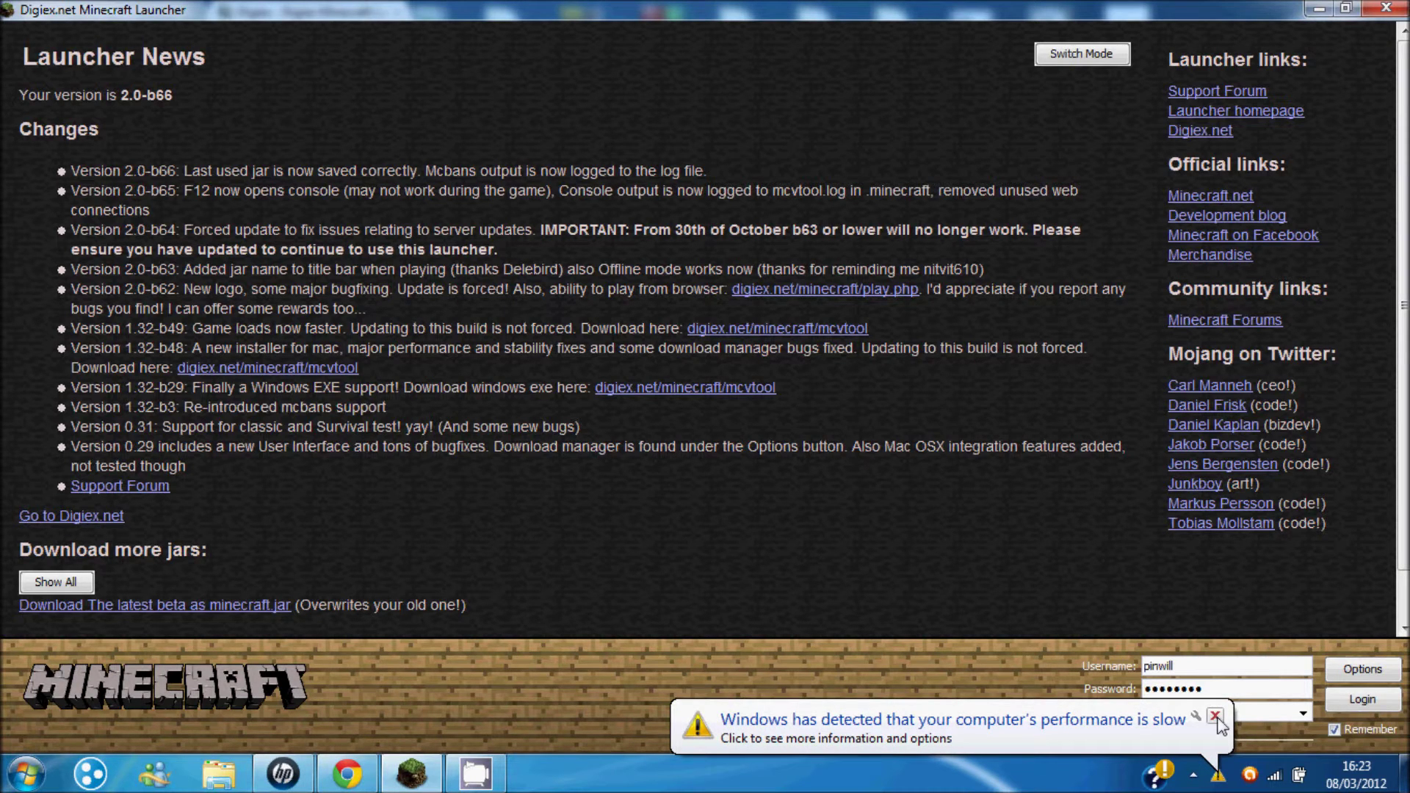
Step: Dismiss the computer performance notification and look through the launcher's list of available jar files
click(1216, 717)
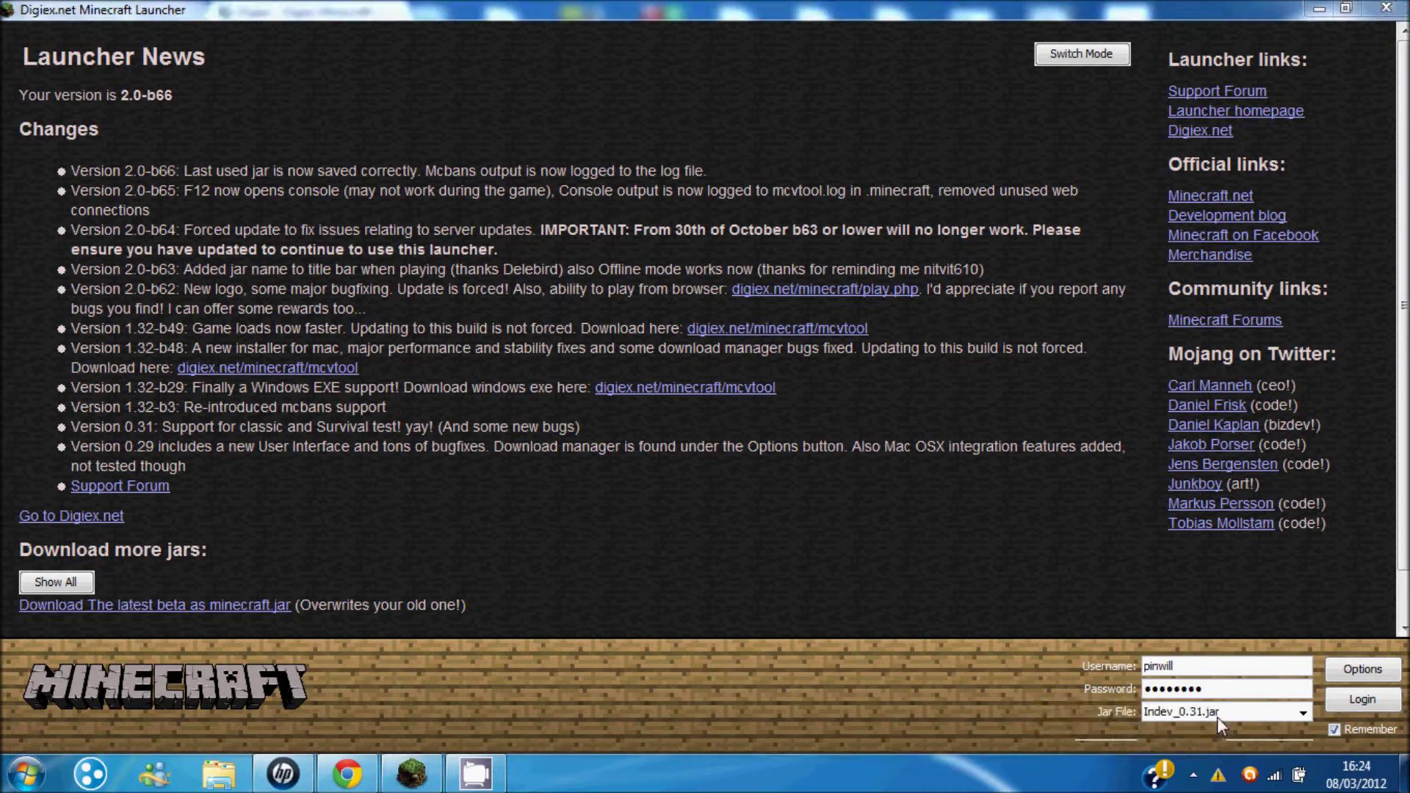
click(1309, 714)
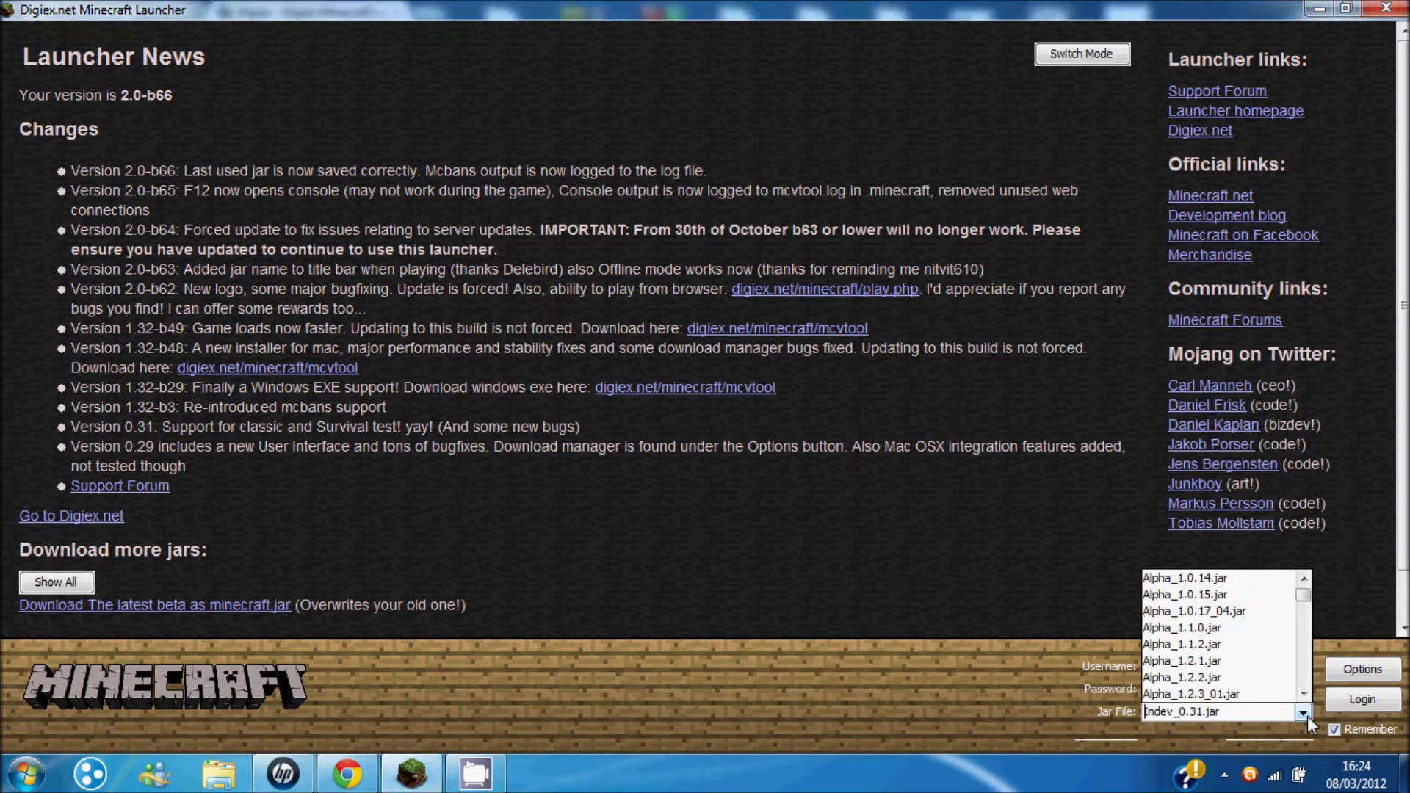
scroll(1269, 657, down, 5)
scroll(1270, 657, down, 5)
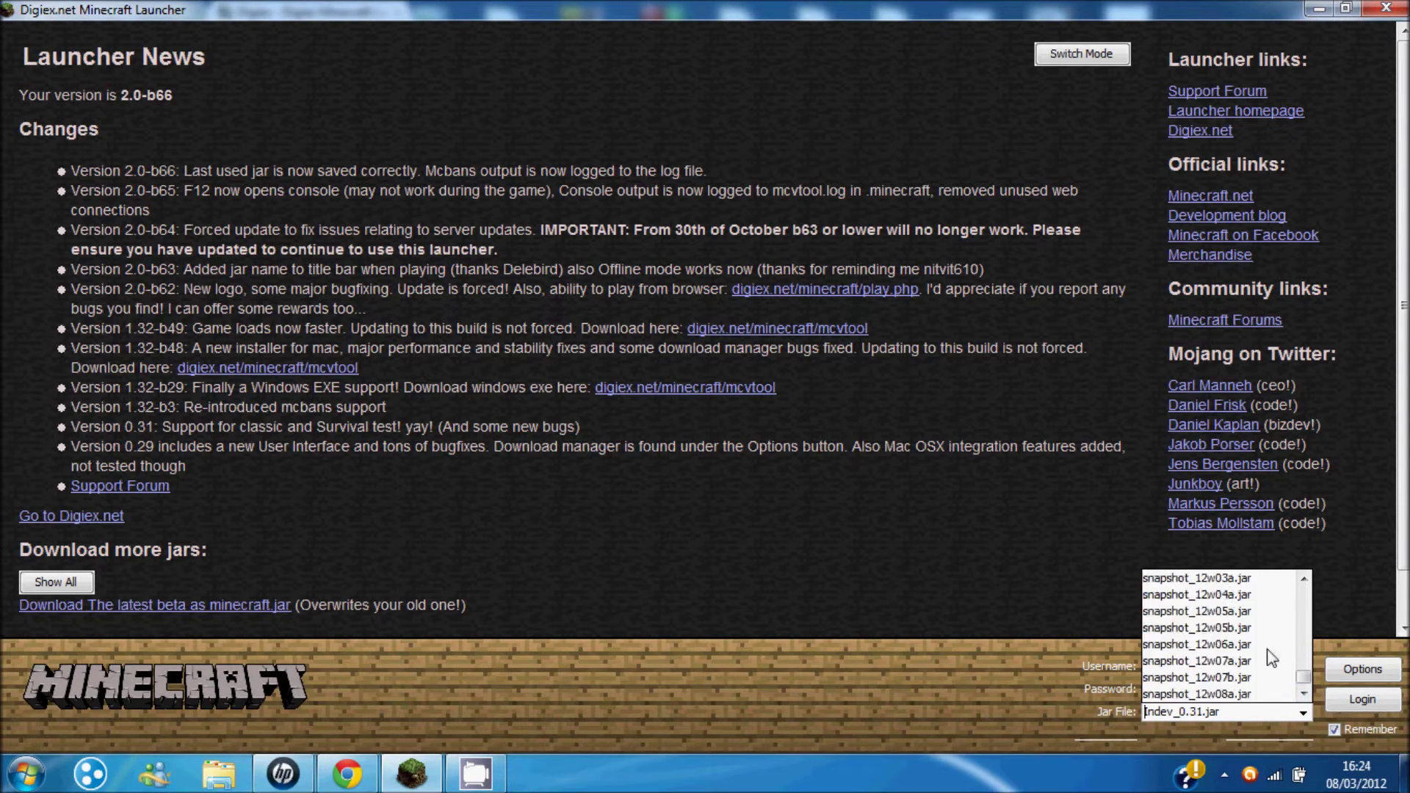
click(612, 453)
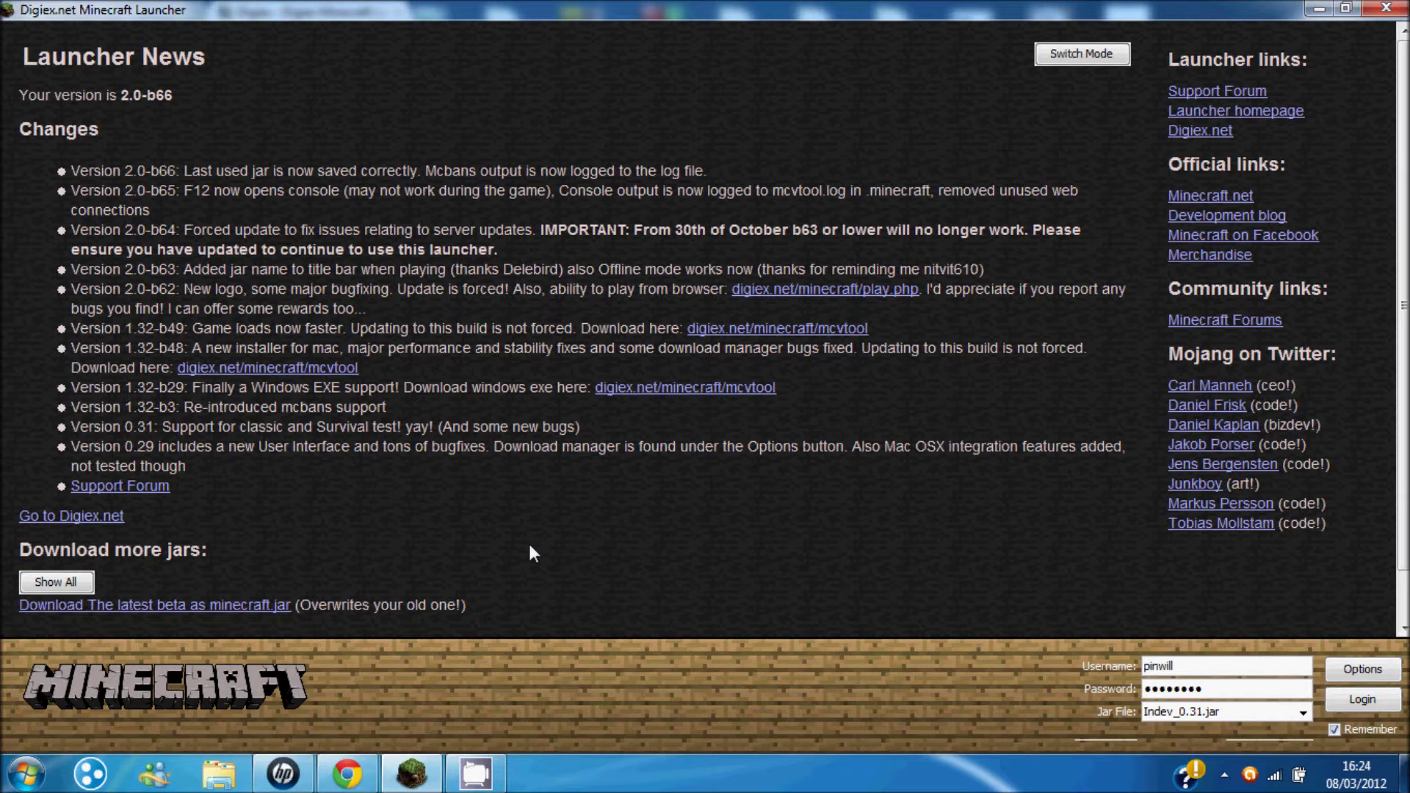
Step: Switch to the Minecraft Version Changer Tool page in Chrome and download the Windows Java version as an executable
click(1318, 8)
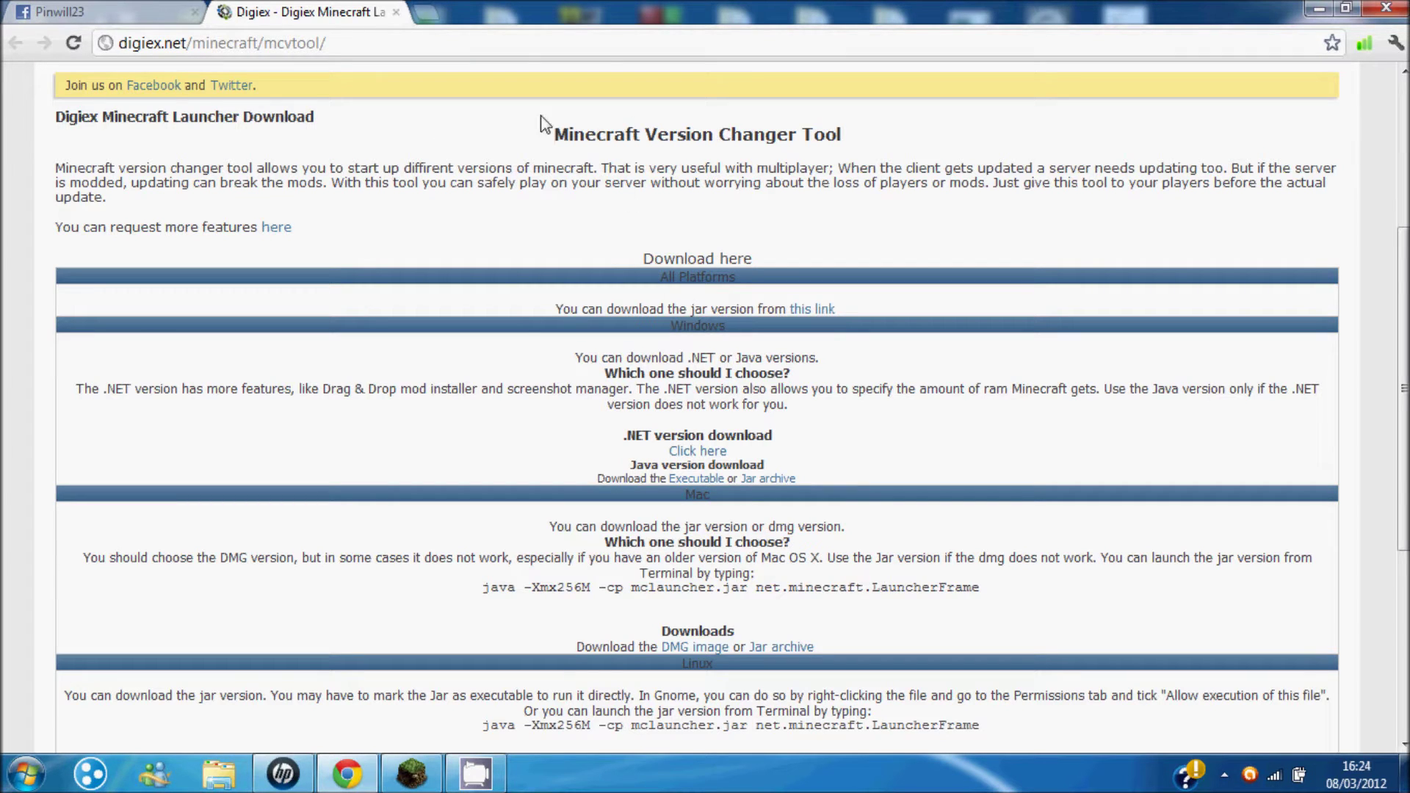
drag(565, 129, 860, 135)
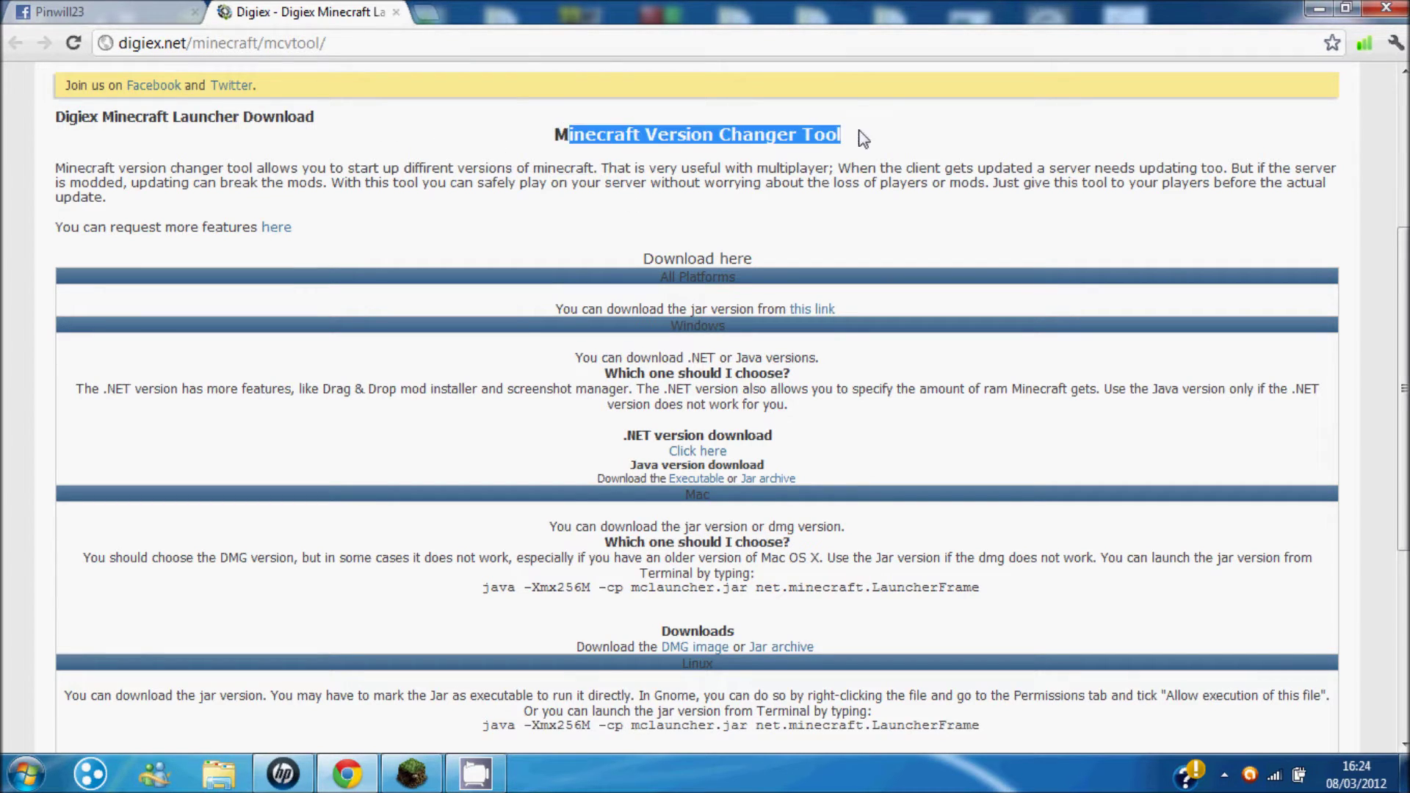
click(888, 167)
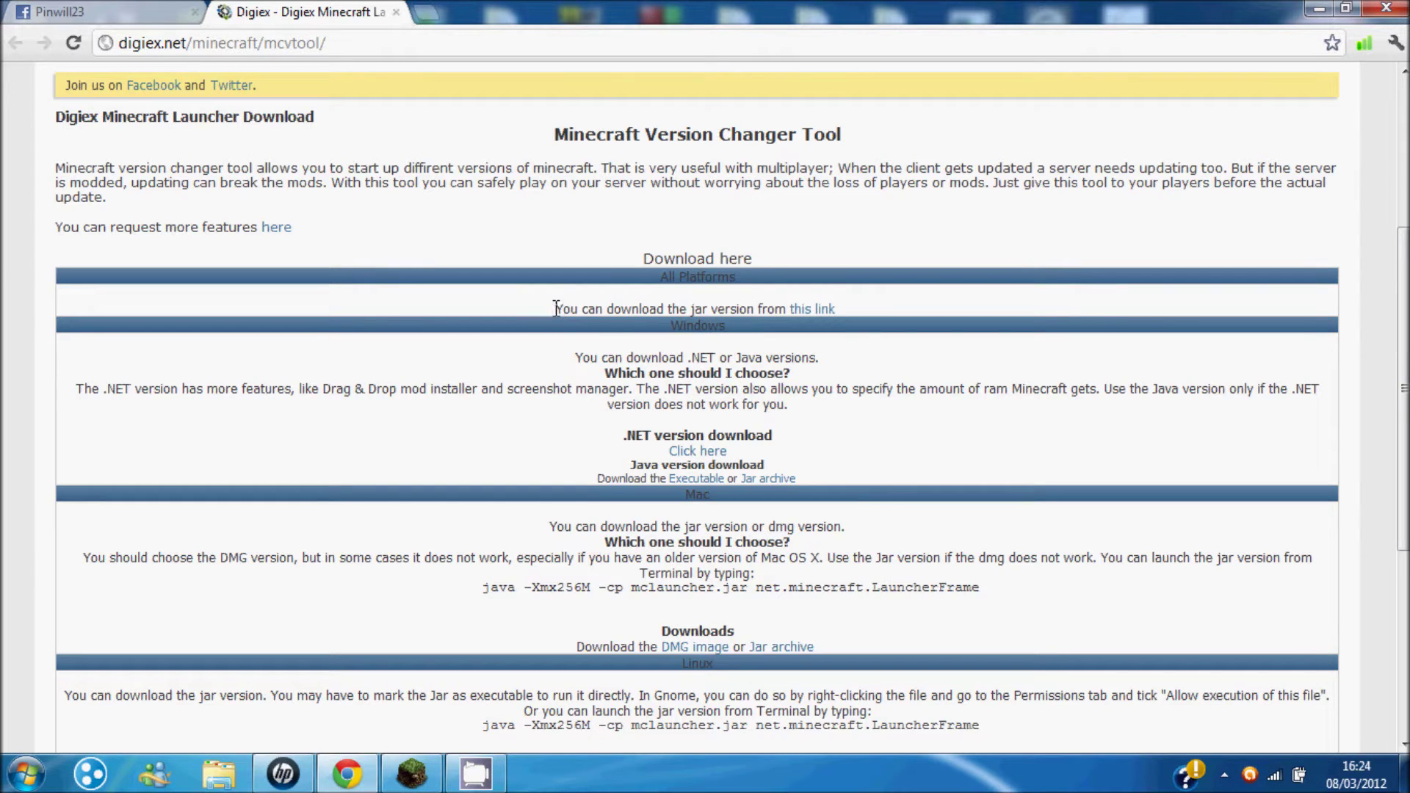
drag(556, 308, 656, 302)
click(656, 304)
click(694, 481)
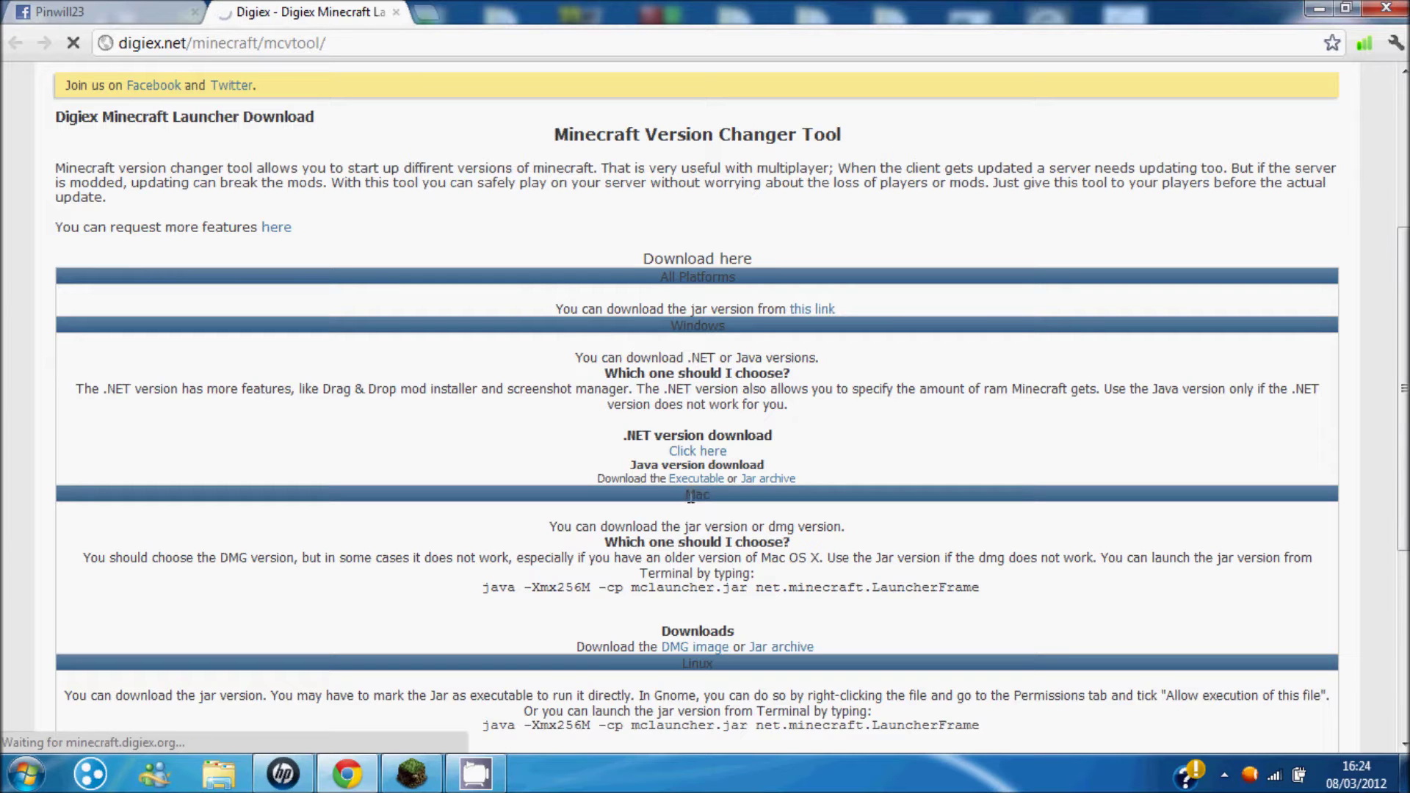
Step: Examine the Mac and Linux download options on the Minecraft Version Changer Tool page
drag(719, 500, 698, 500)
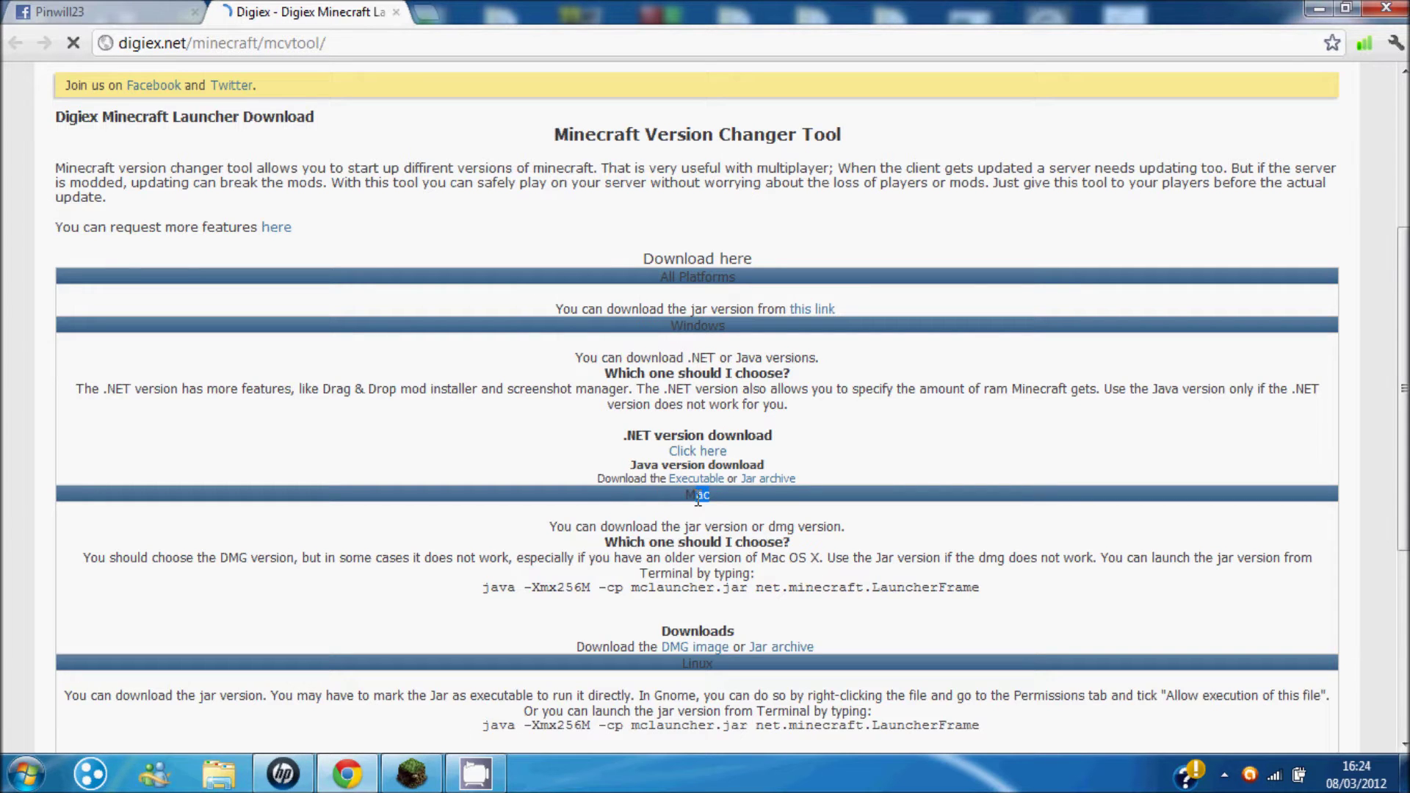
click(849, 570)
scroll(849, 570, down, 3)
scroll(774, 489, up, 1)
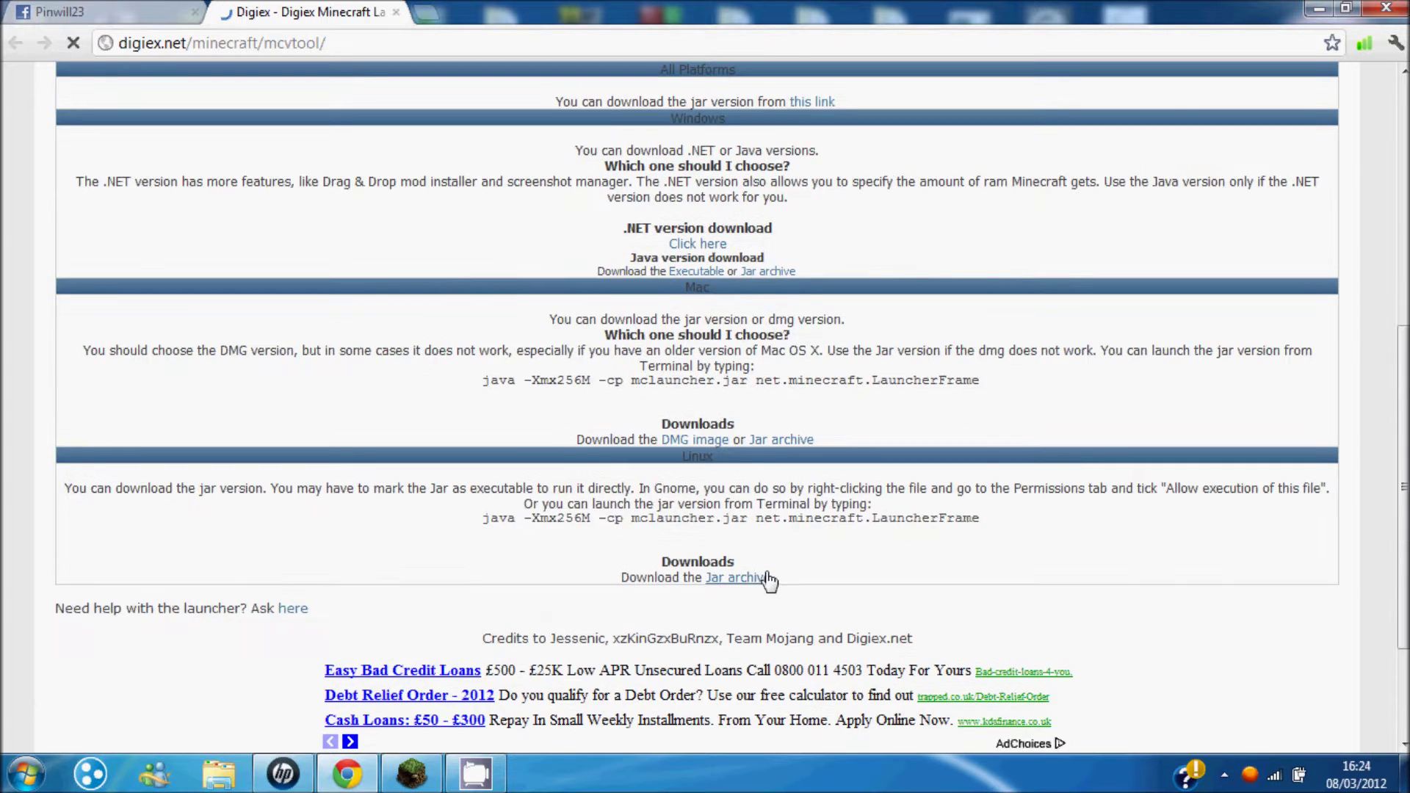
scroll(805, 567, up, 4)
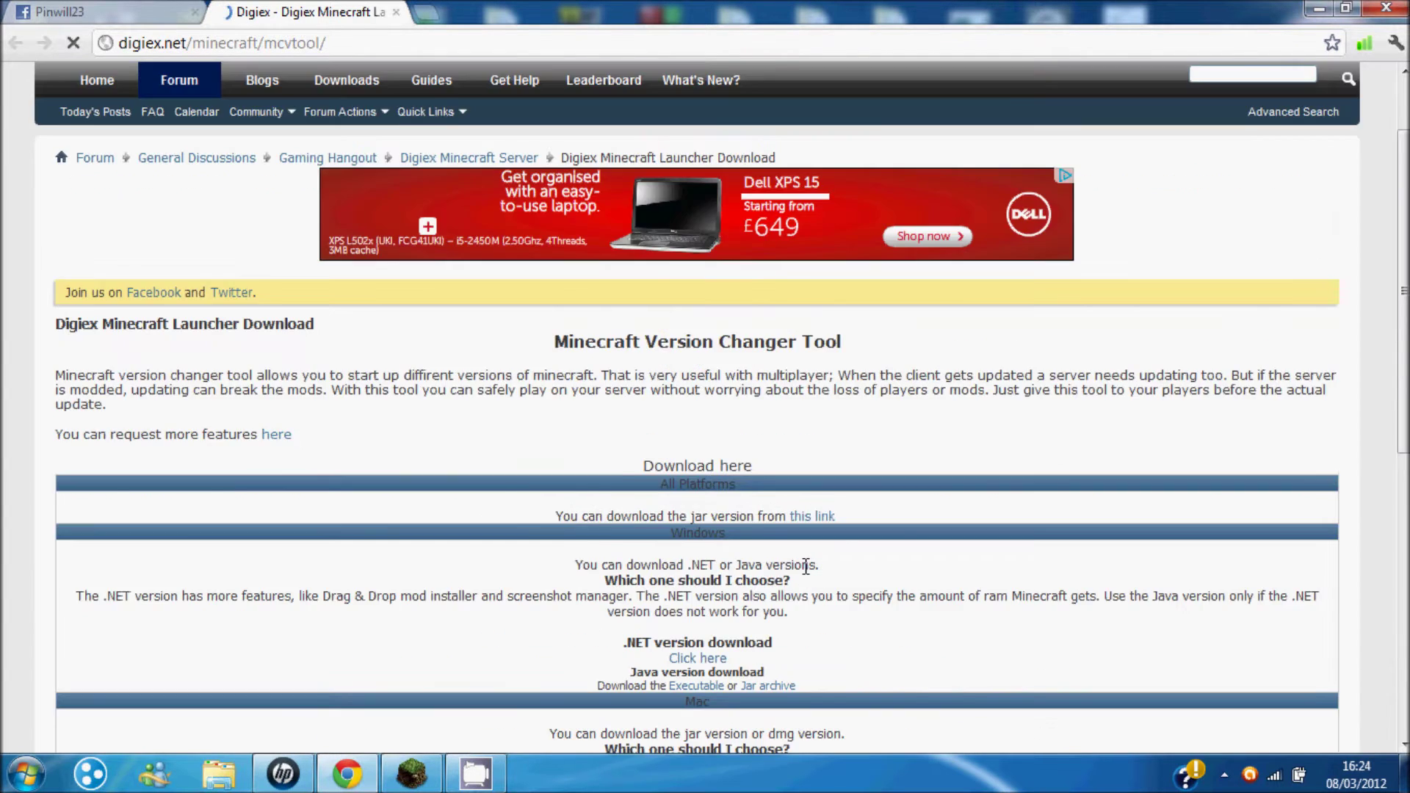
scroll(805, 565, down, 3)
scroll(760, 498, down, 1)
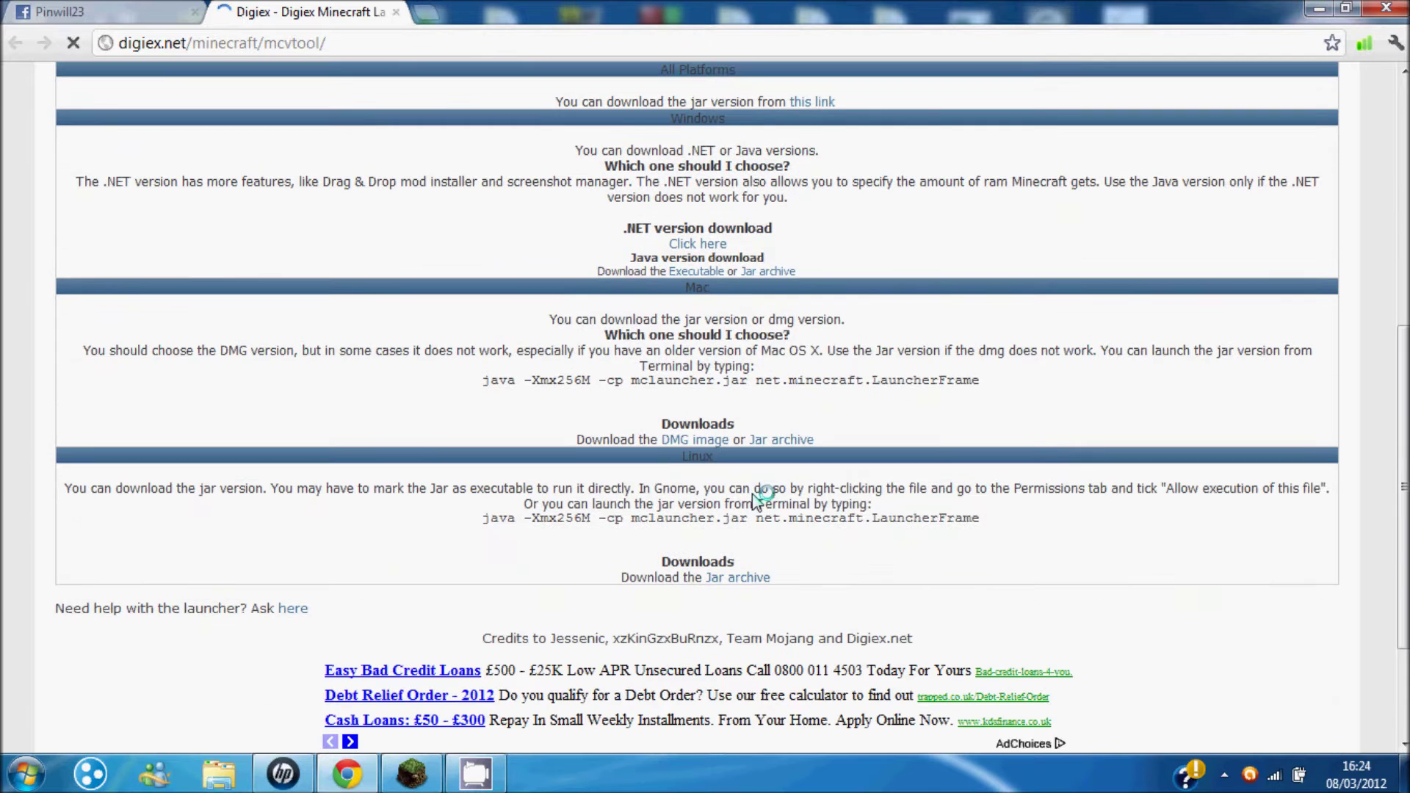
scroll(763, 474, up, 2)
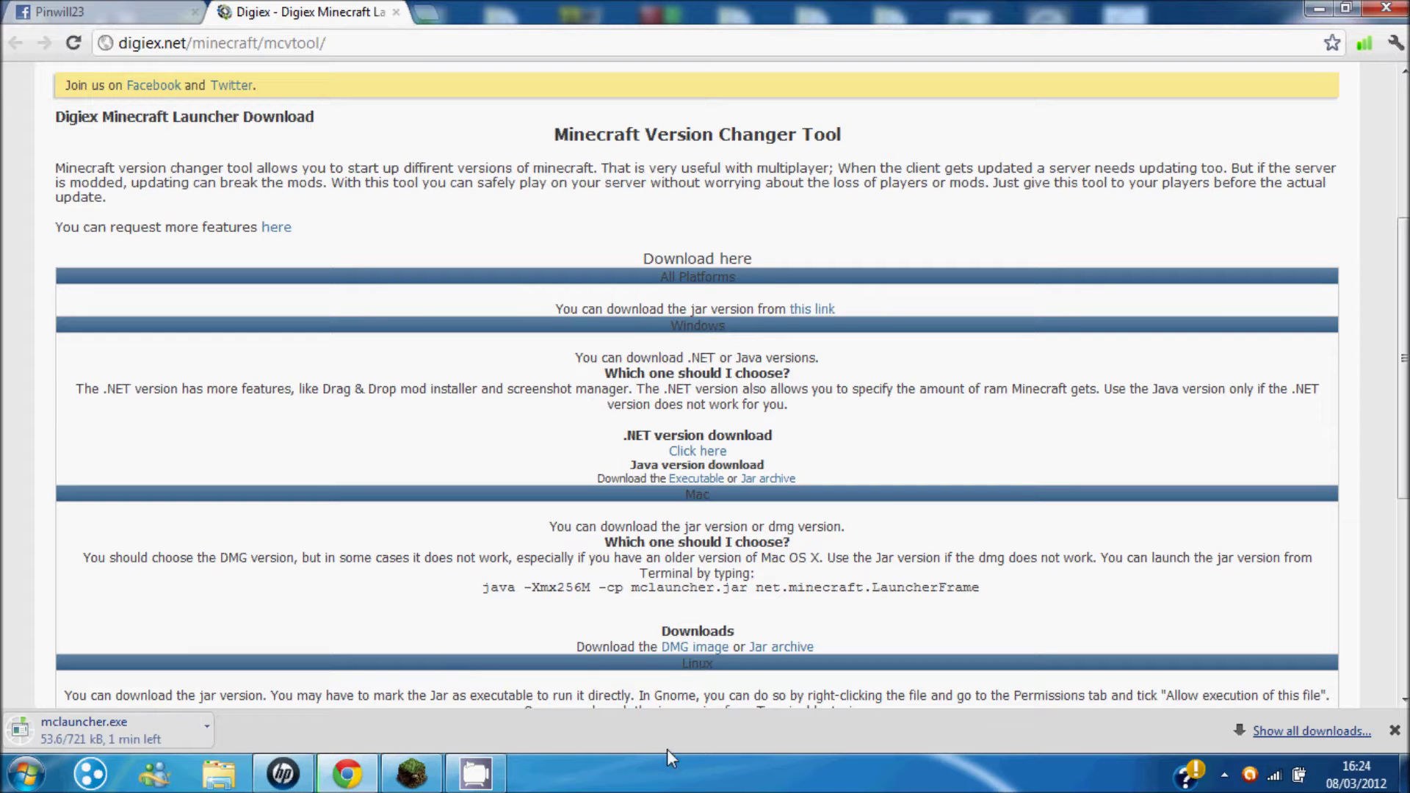
Step: Switch back to the Digiex.net Minecraft Launcher, look through the full list of downloadable jars, and return to the launcher news
click(412, 773)
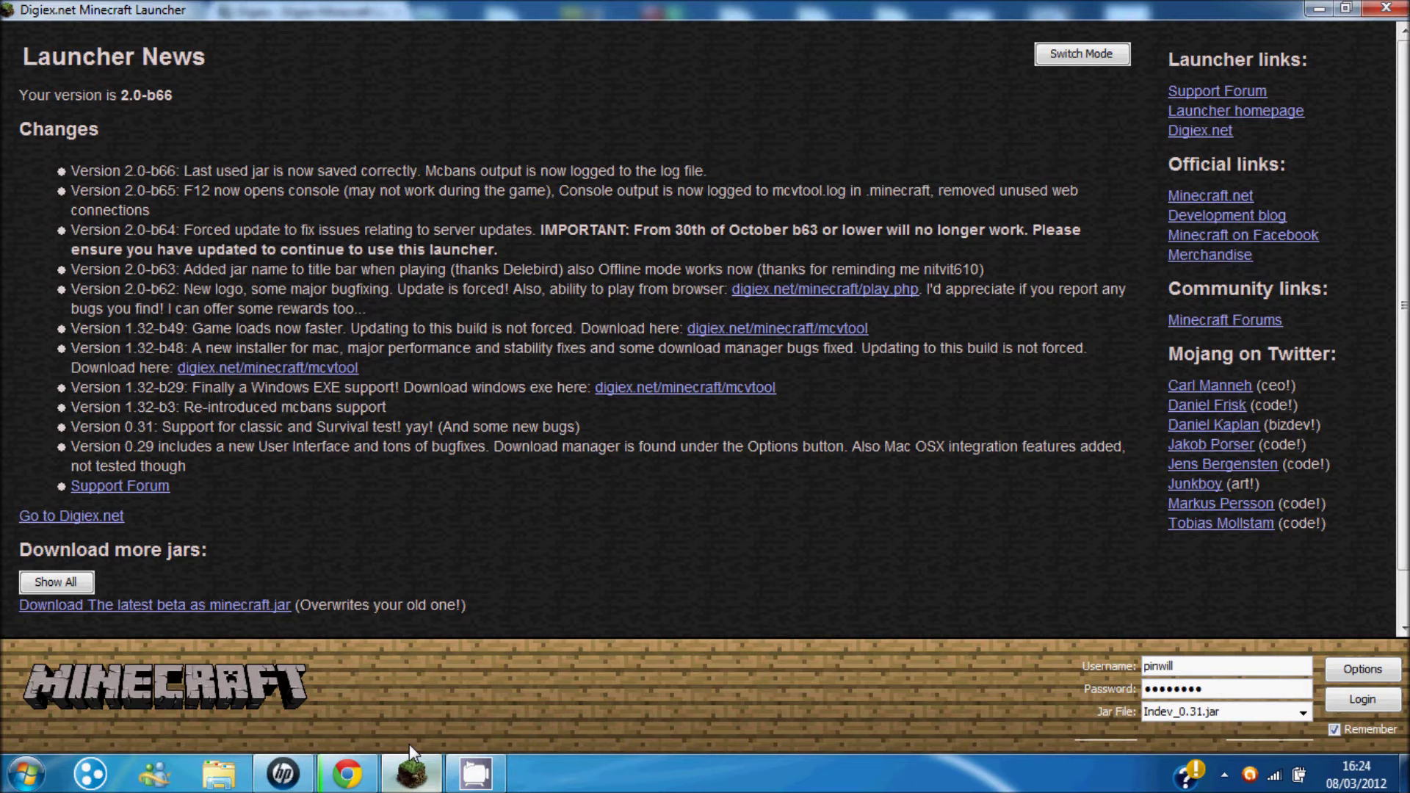
click(90, 582)
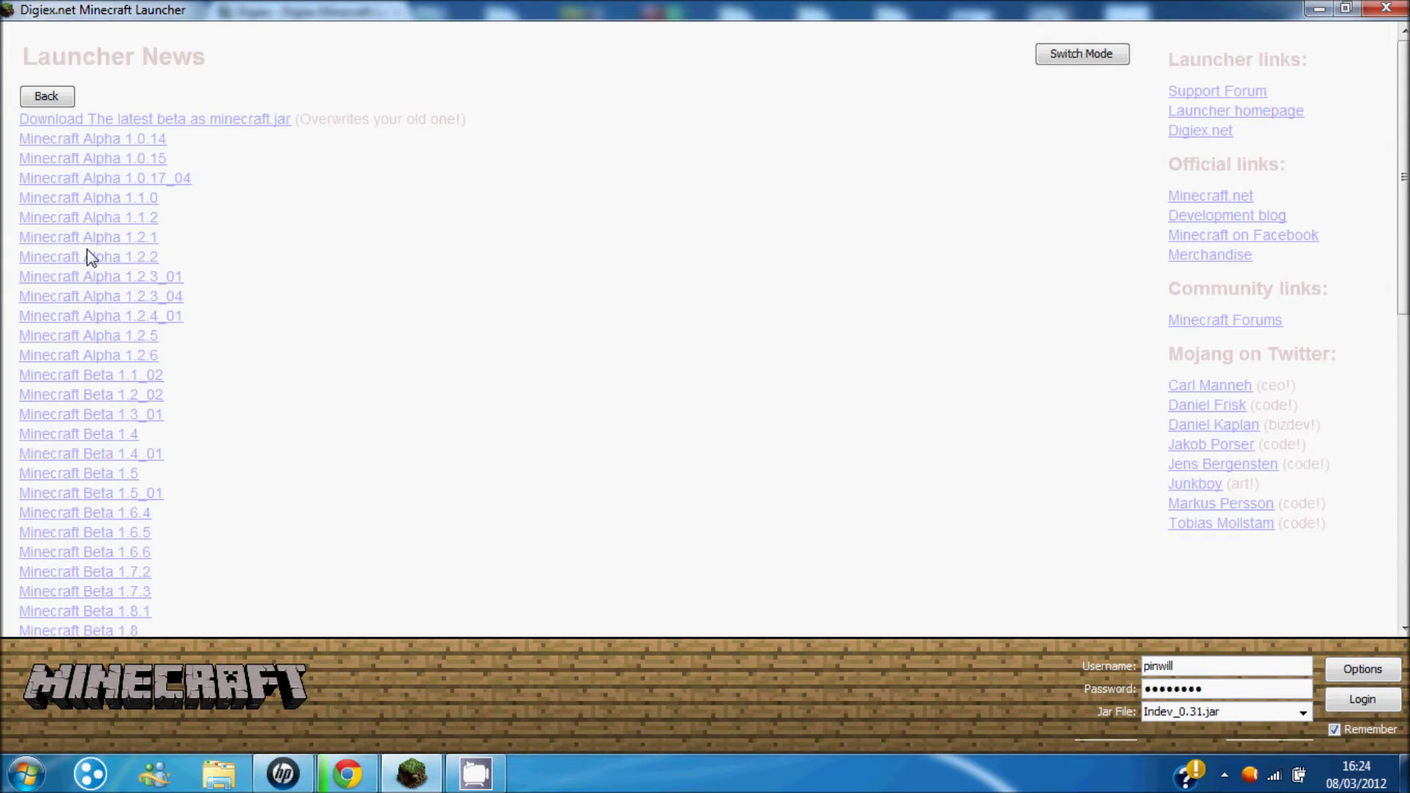
scroll(369, 261, down, 15)
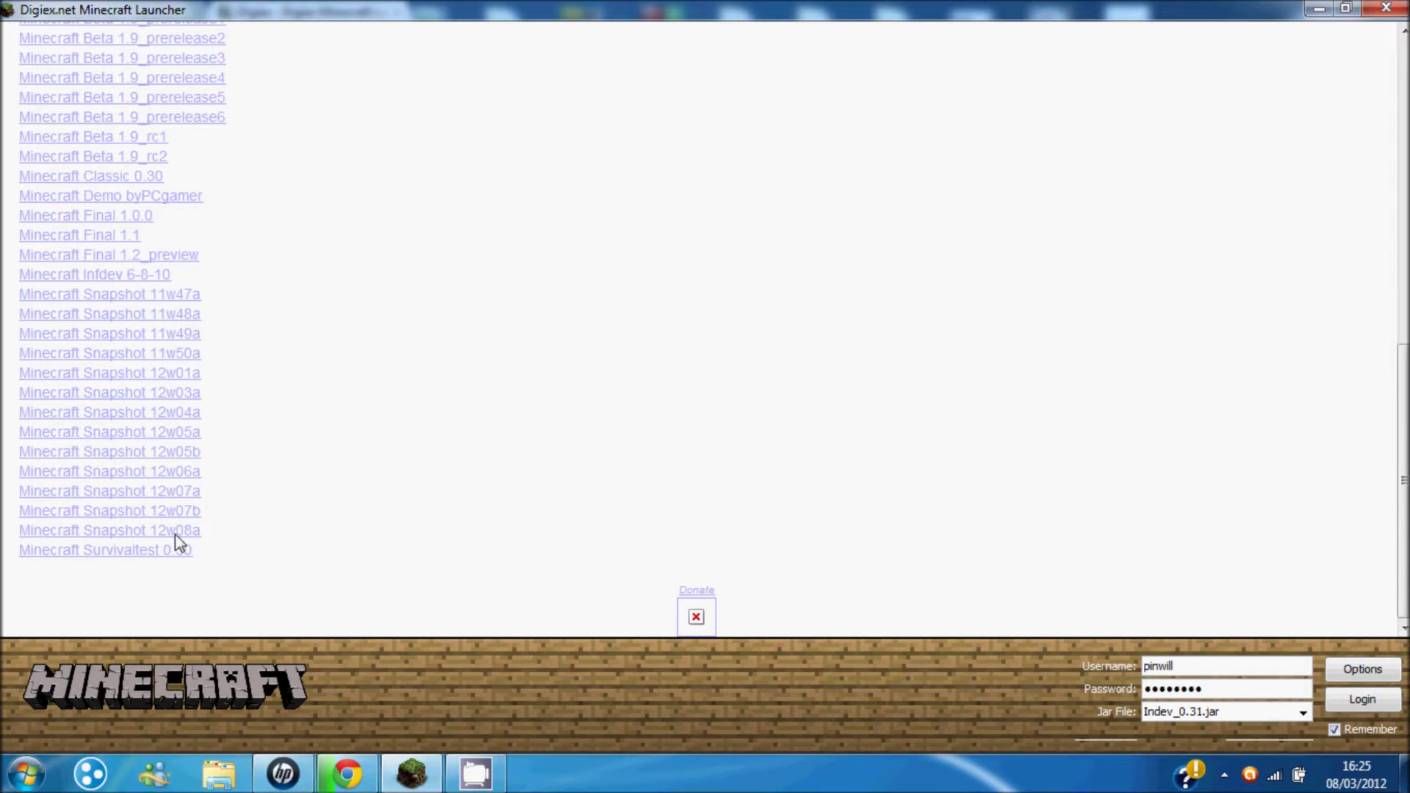
scroll(180, 295, up, 3)
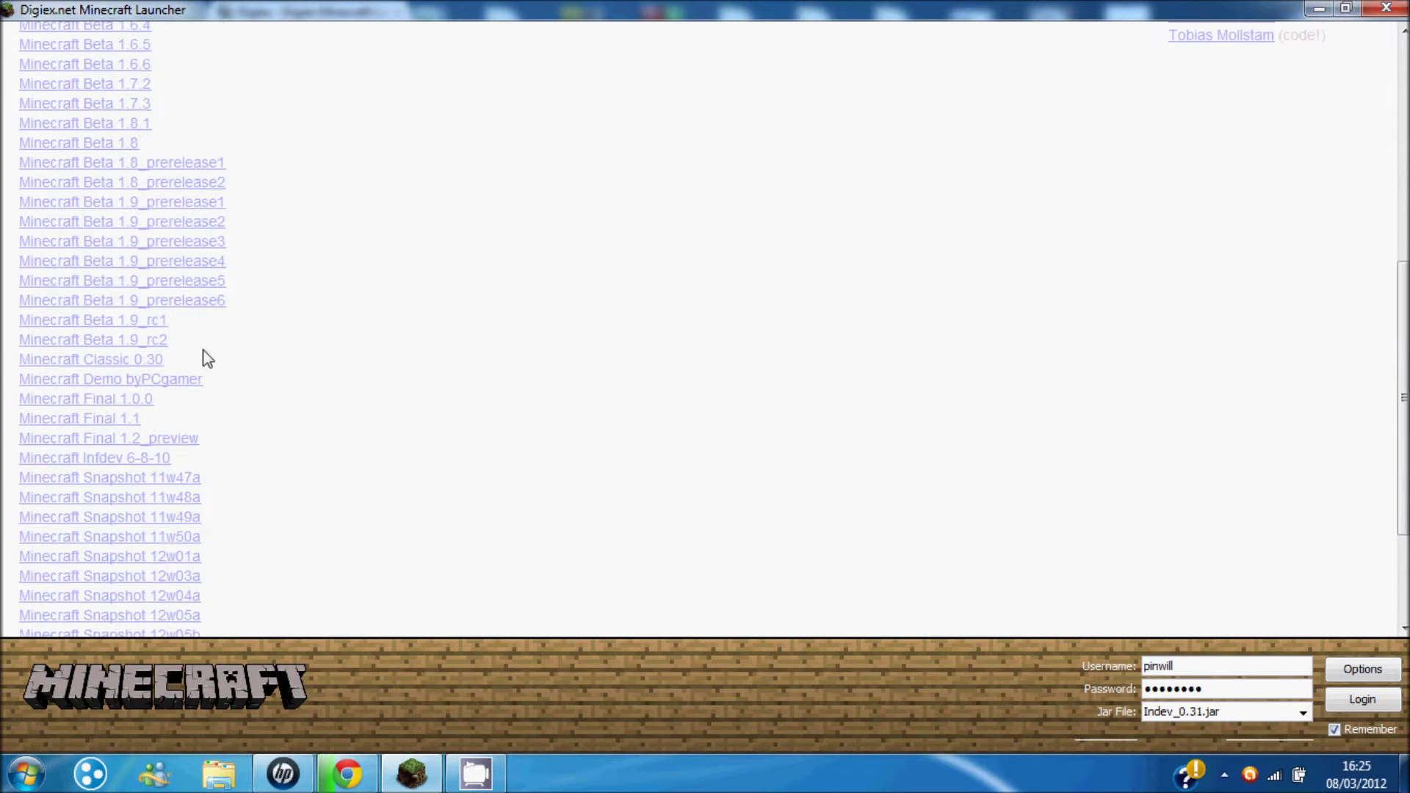
scroll(192, 411, down, 3)
scroll(161, 412, up, 15)
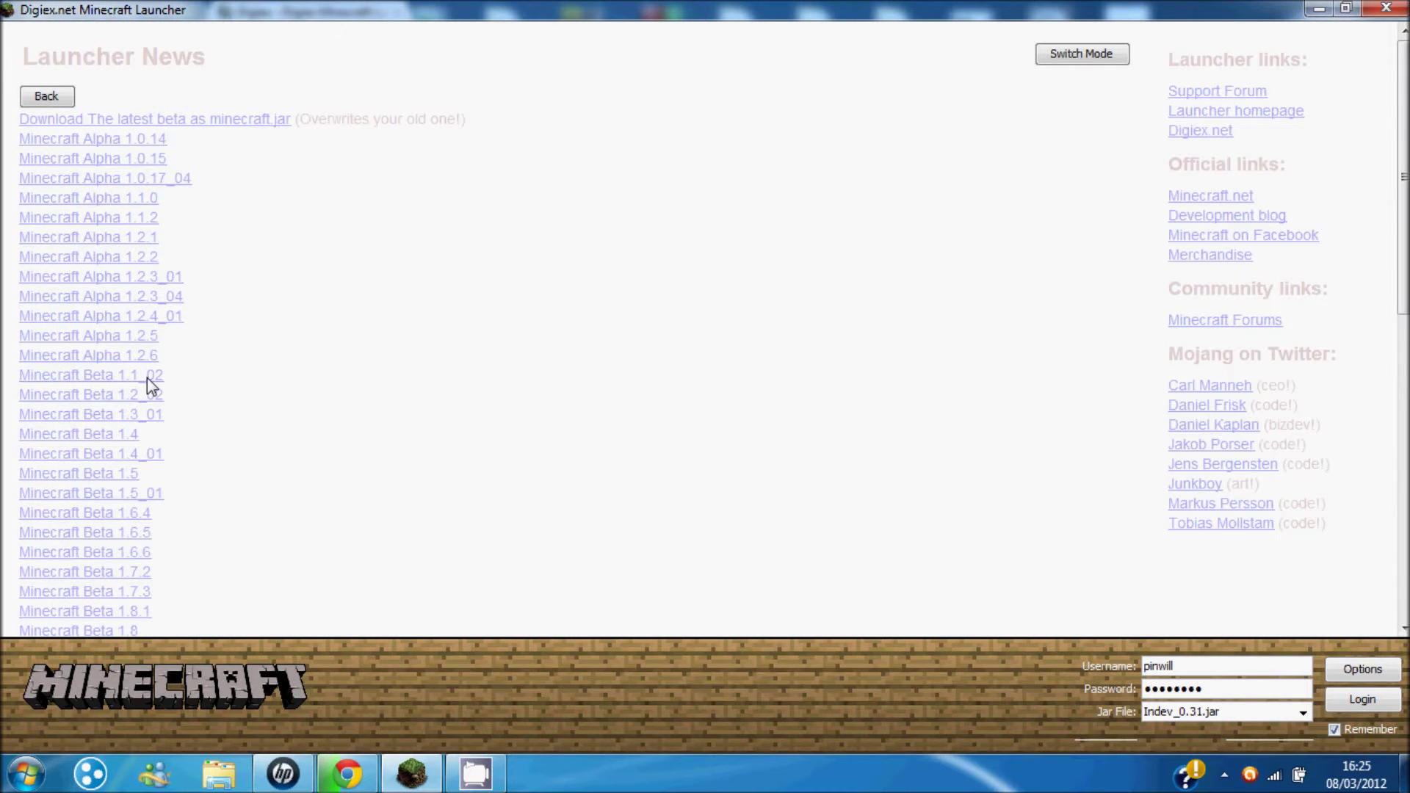
click(47, 96)
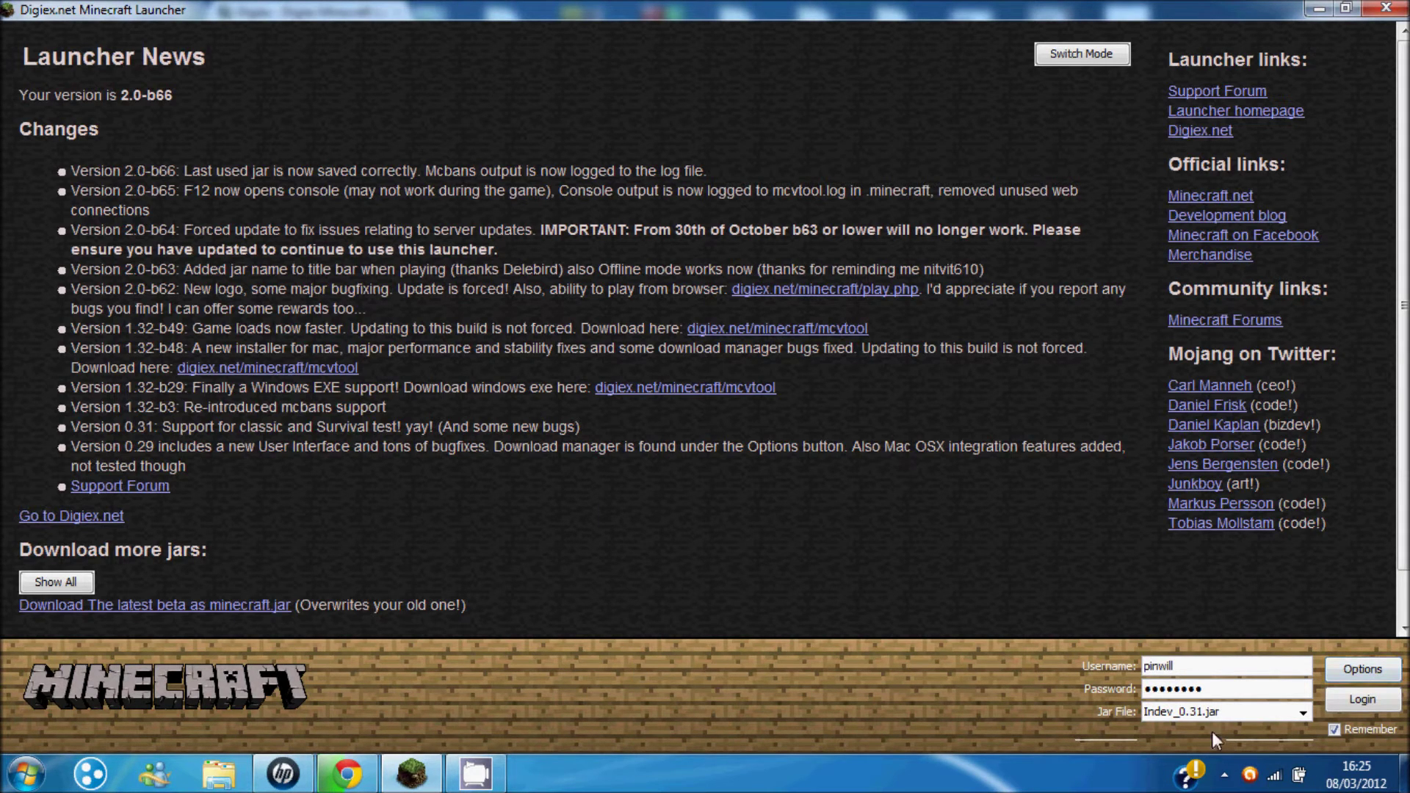
Step: Select Indev_0.31.jar as the jar file and log in to start that Minecraft version
click(1302, 713)
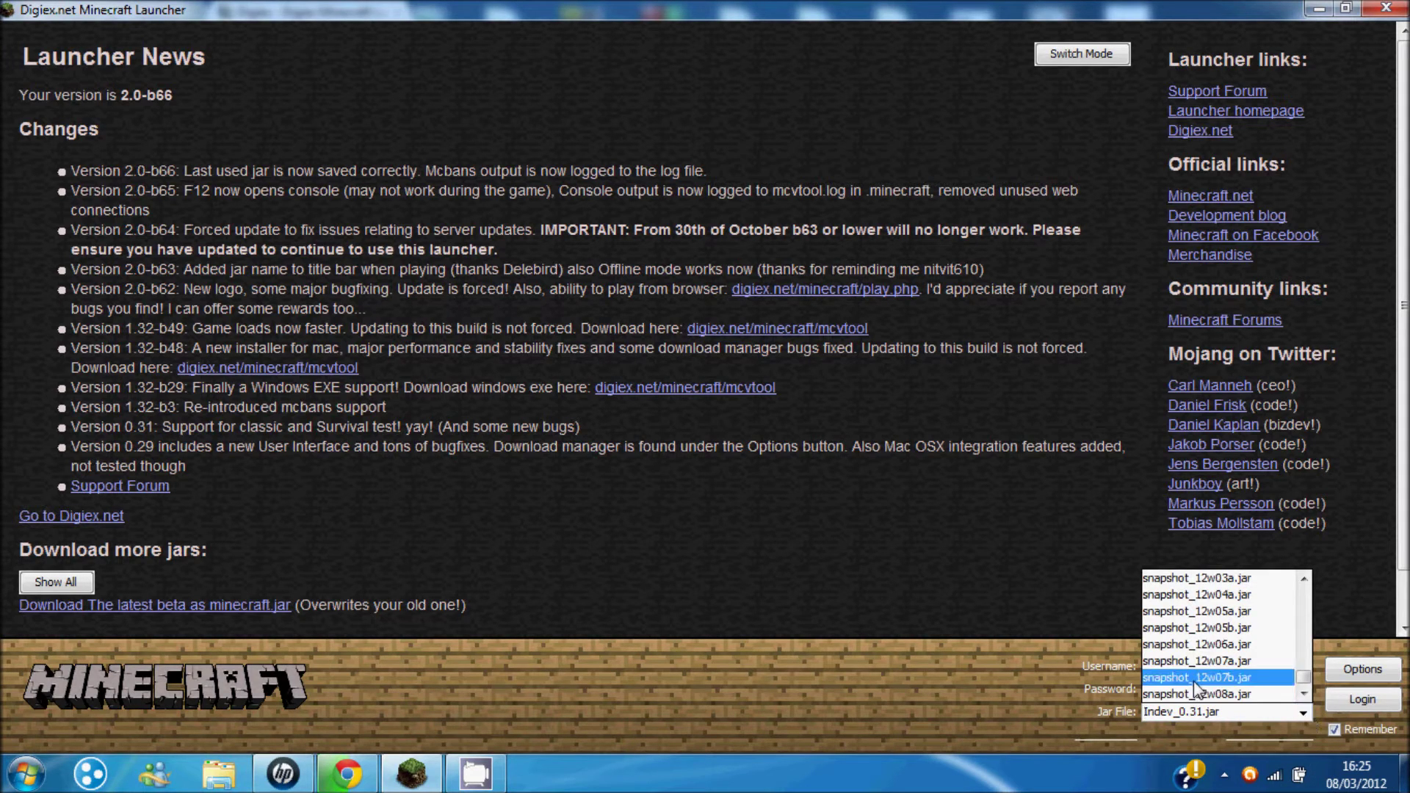
scroll(1196, 689, up, 4)
scroll(1195, 688, down, 4)
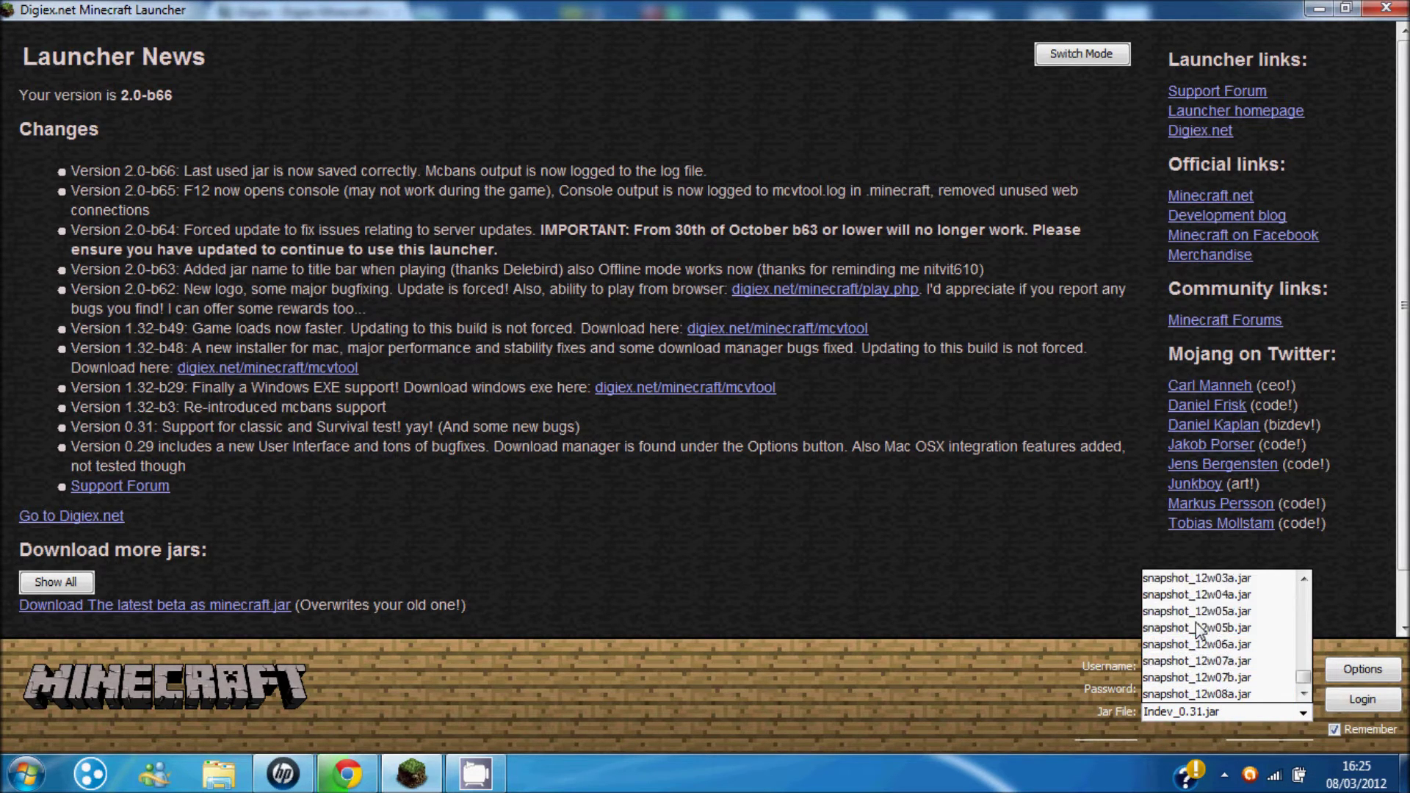
scroll(1219, 631, up, 9)
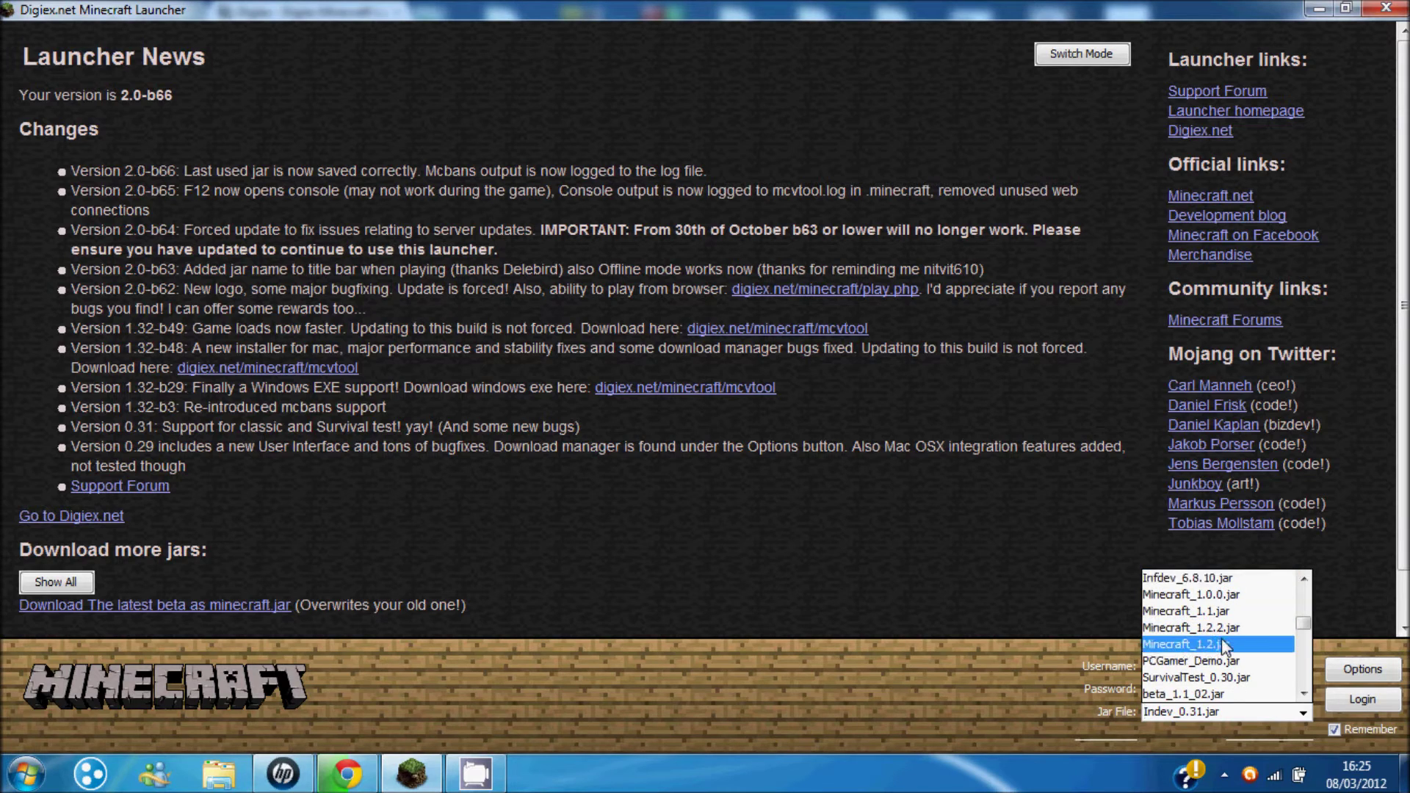
scroll(1220, 646, up, 2)
key(Up)
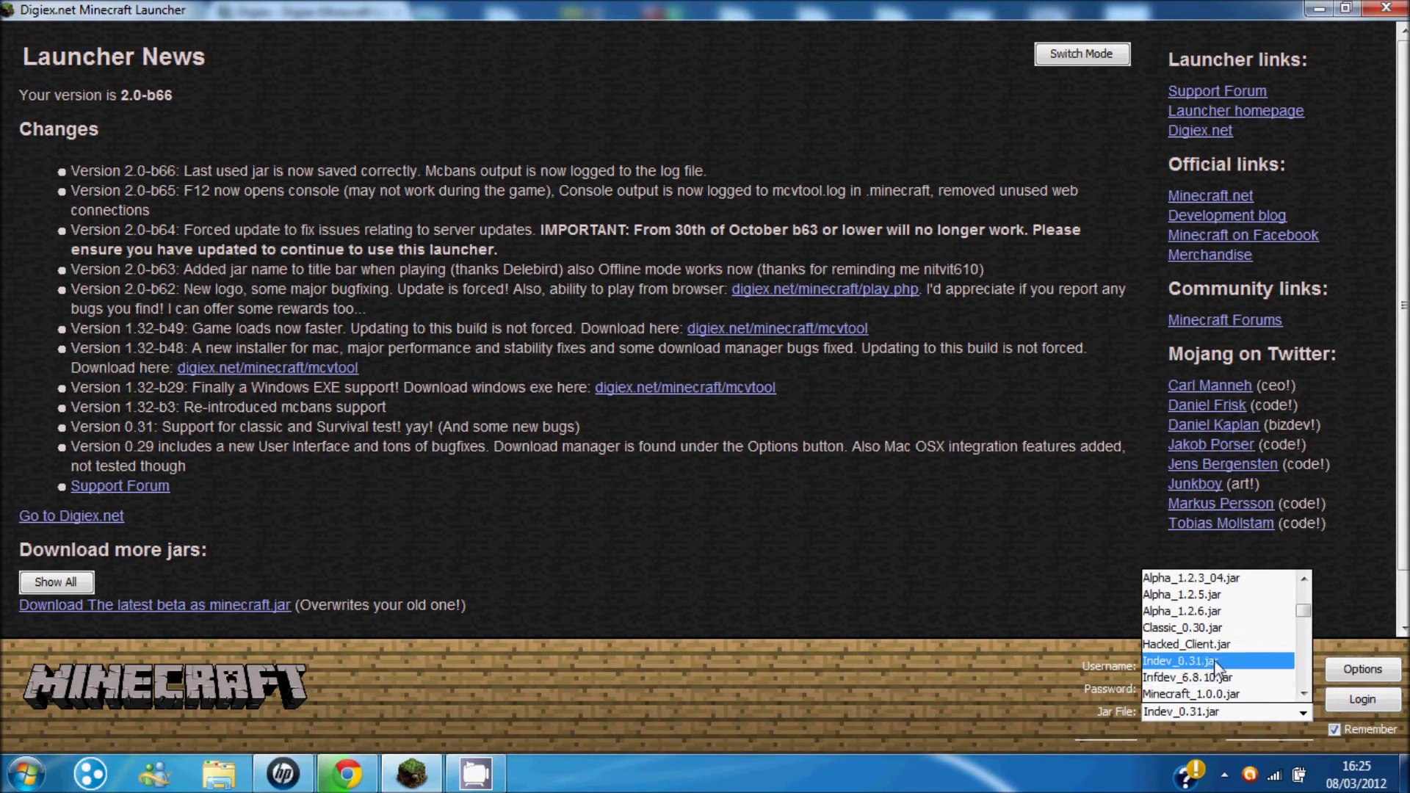
click(1216, 663)
click(1346, 703)
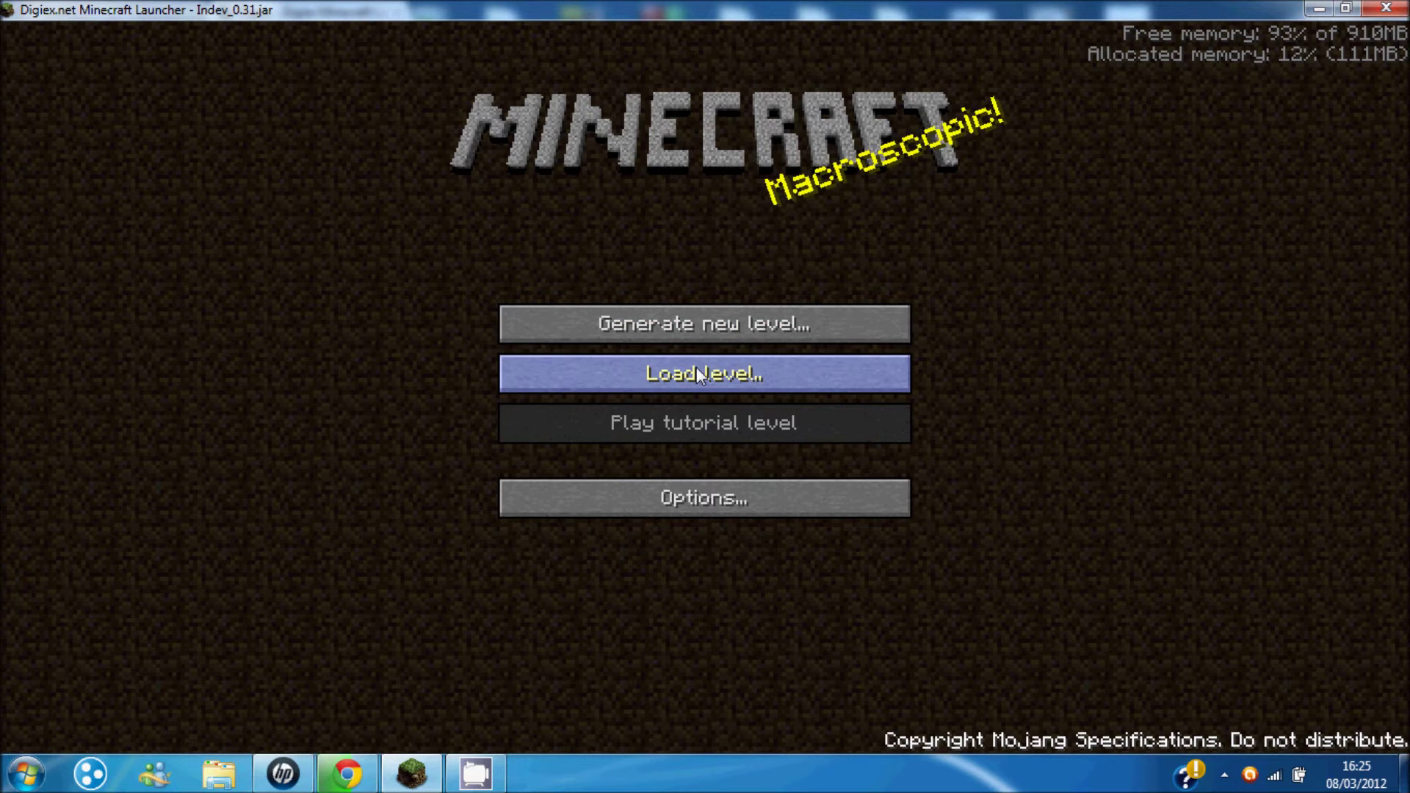
Step: Check the saved levels, leave that list, and generate a new level of the Floating type
click(696, 367)
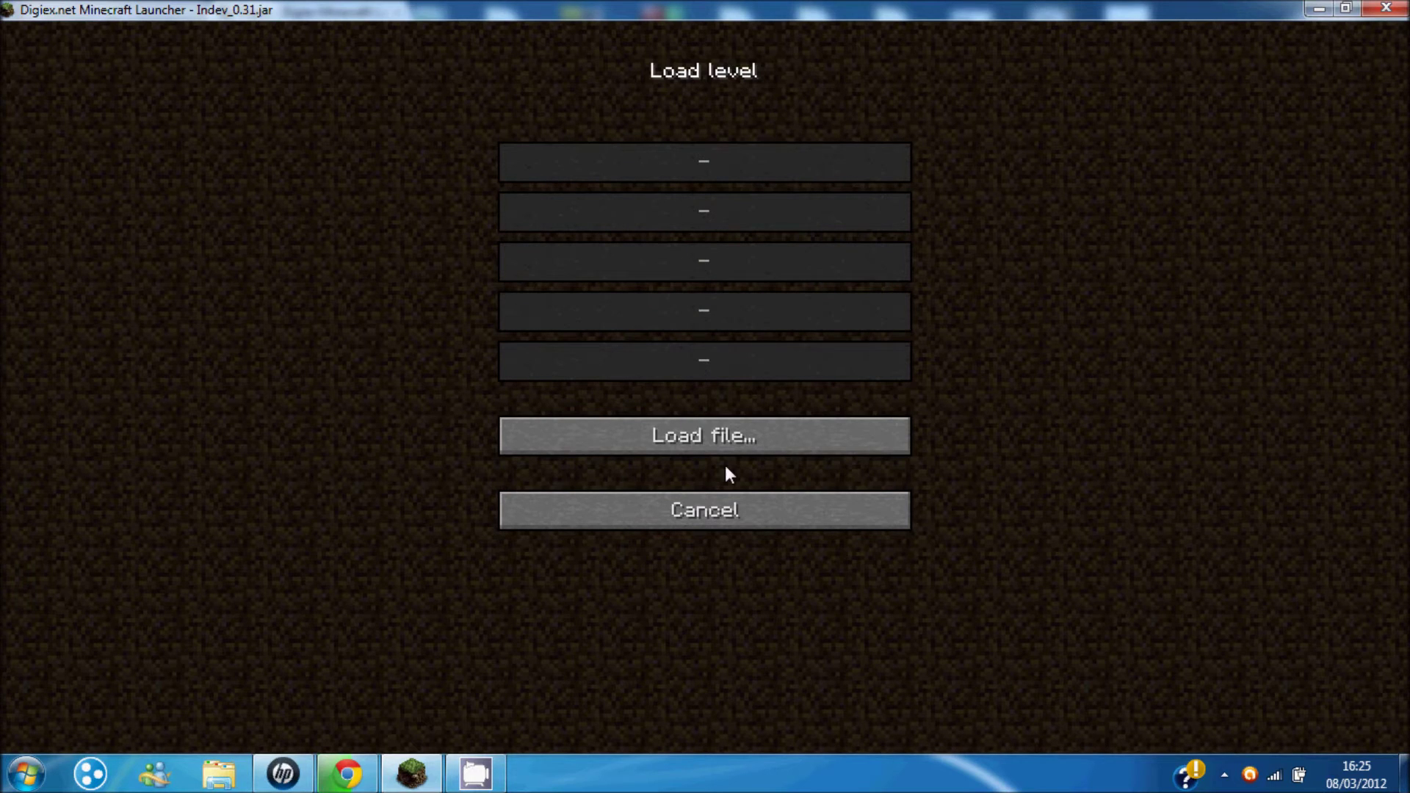
click(717, 509)
click(694, 326)
click(718, 223)
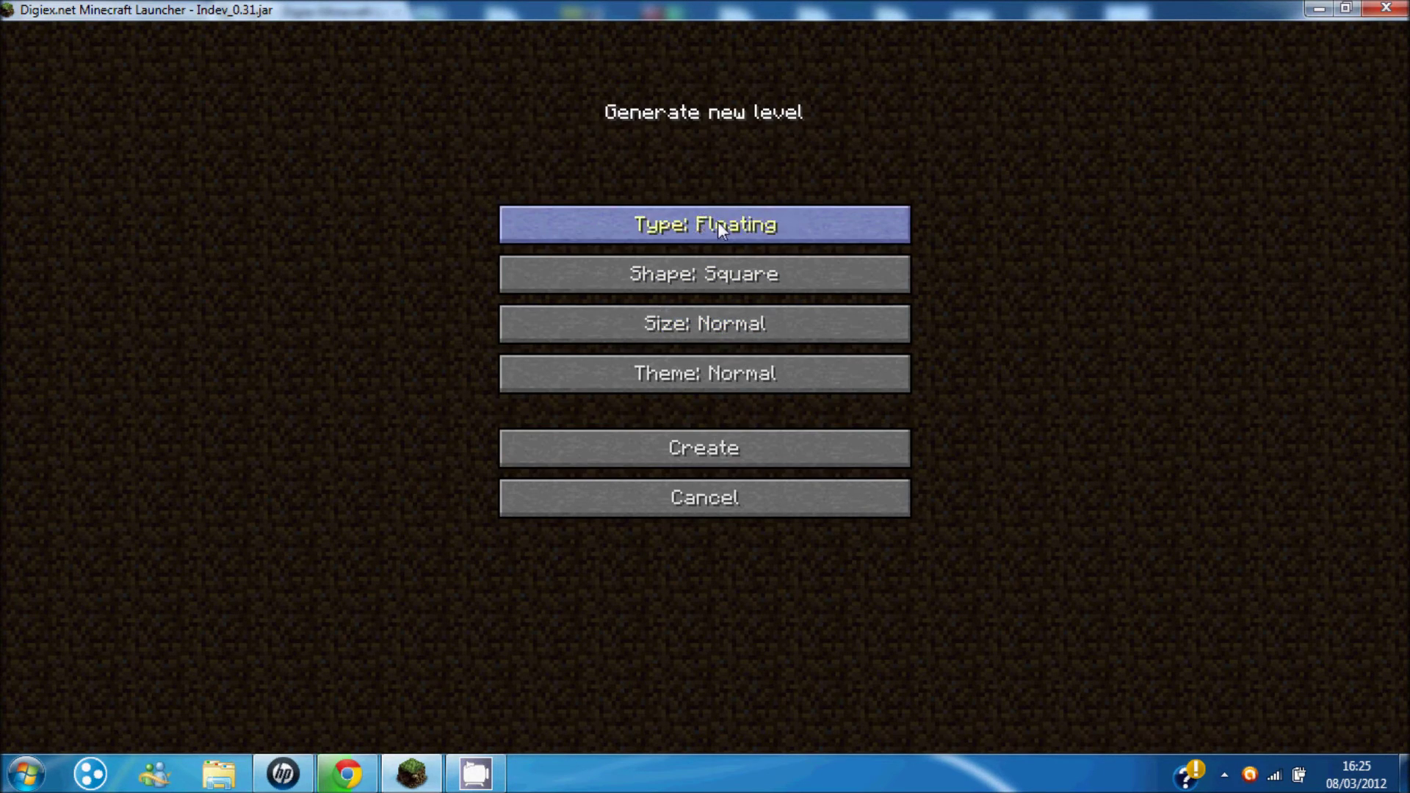
click(720, 223)
click(734, 230)
click(744, 235)
click(871, 420)
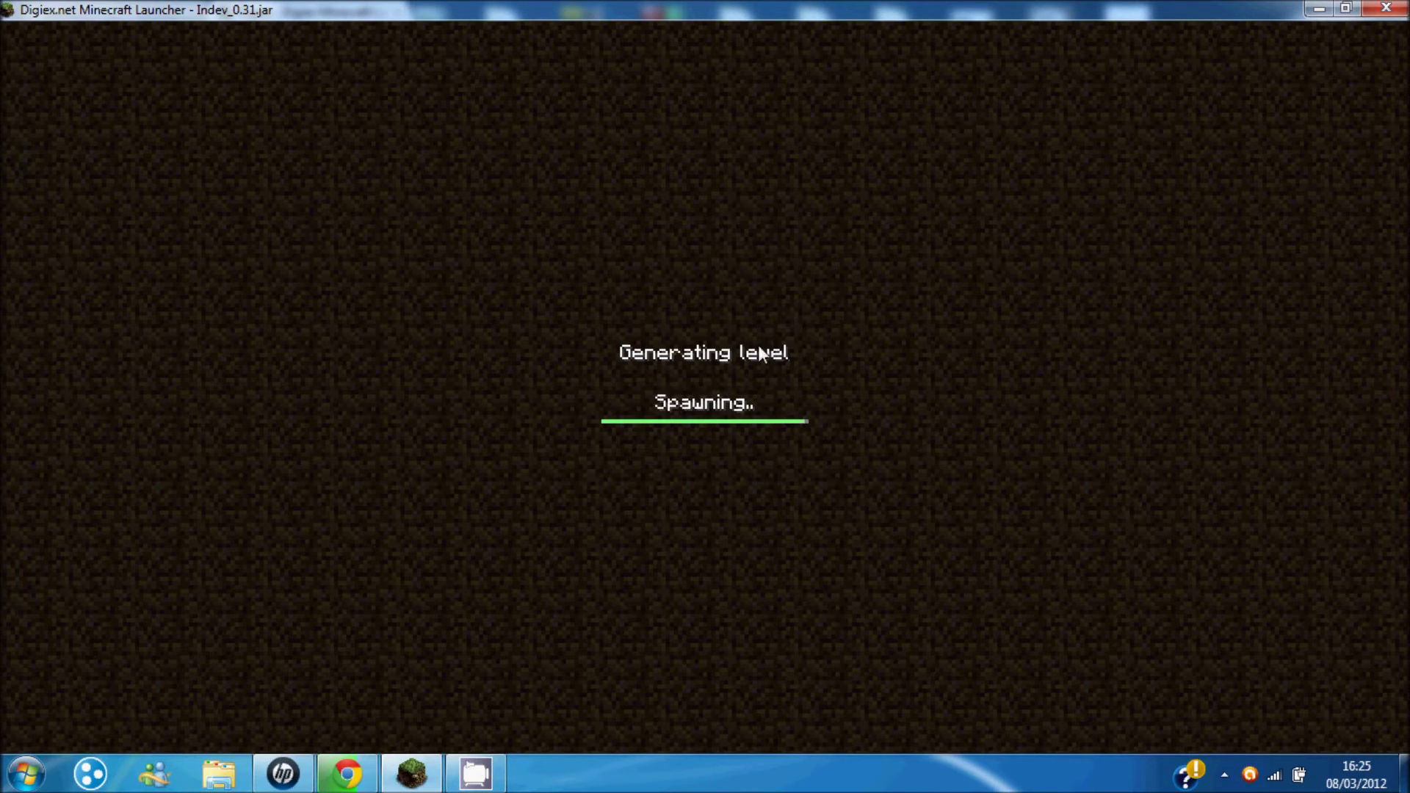
Step: Walk out of the wooden starting house and across the grass to explore the edge of the floating island
key(w)
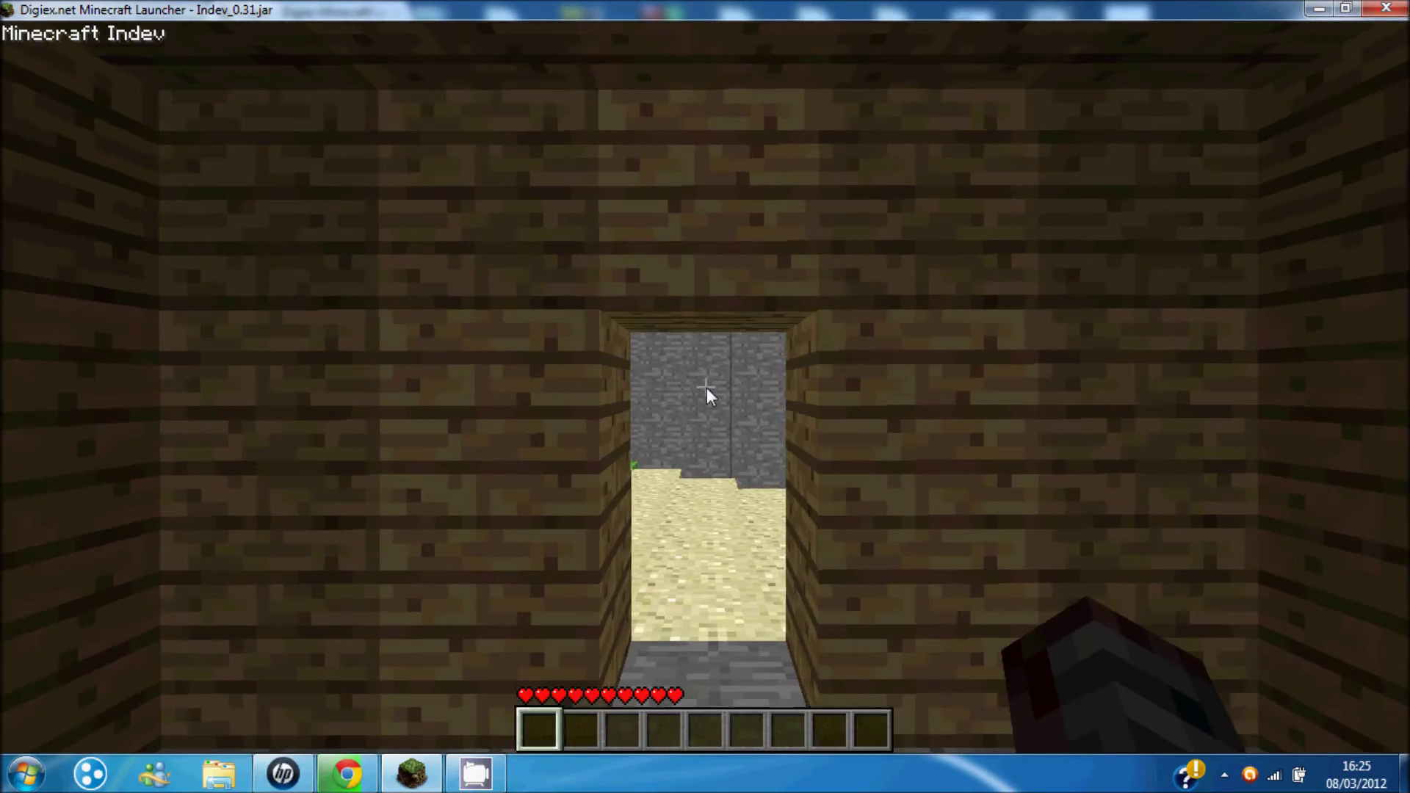
key(w)
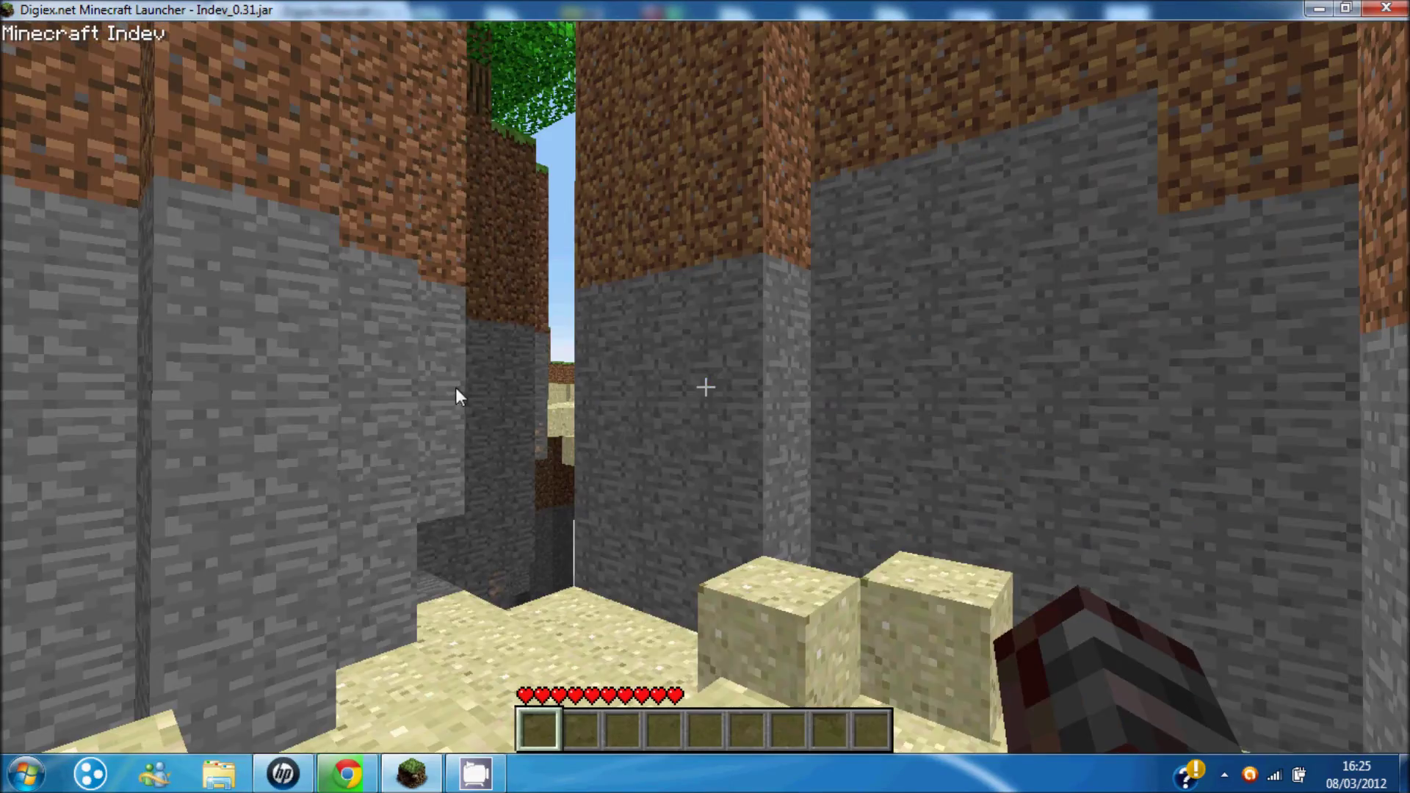
key(w)
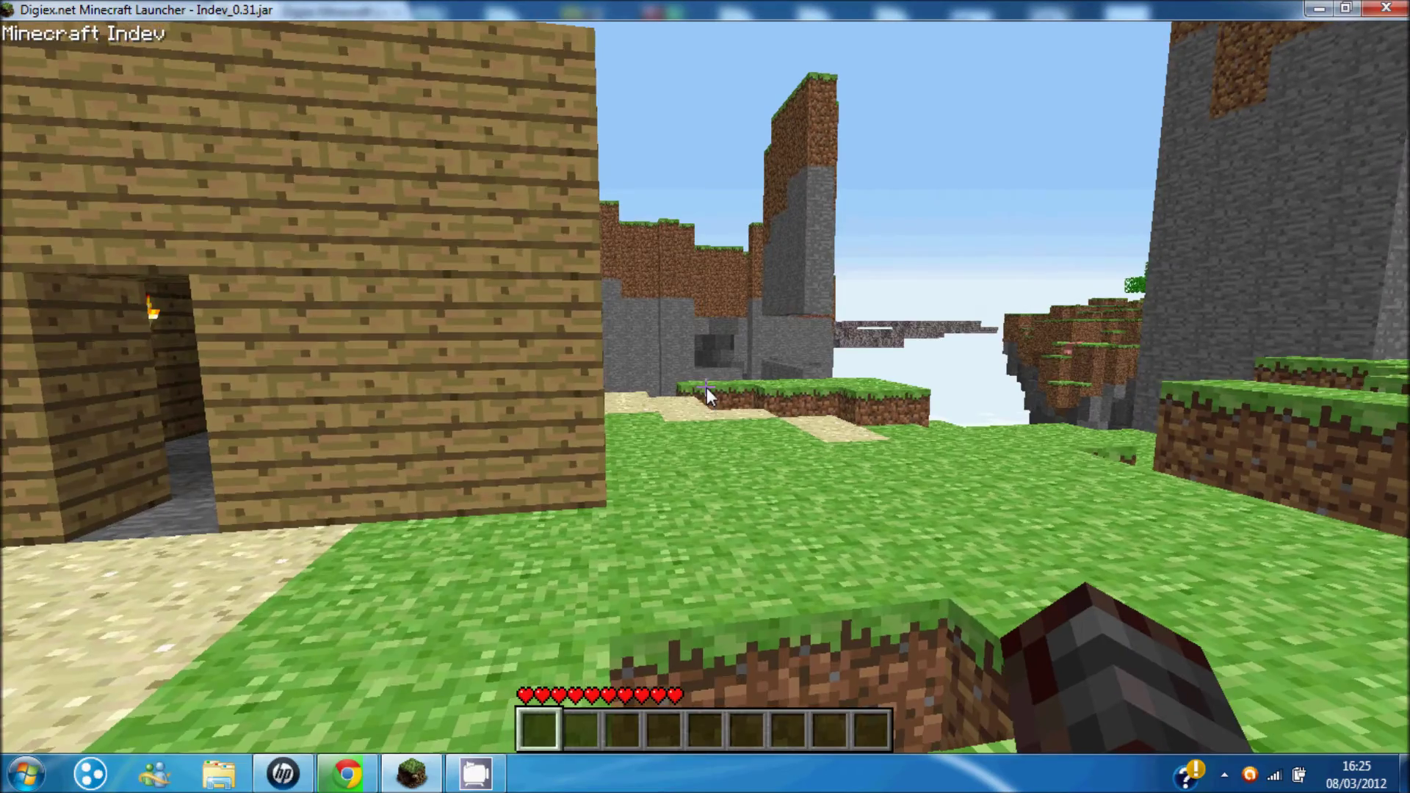
key(w)
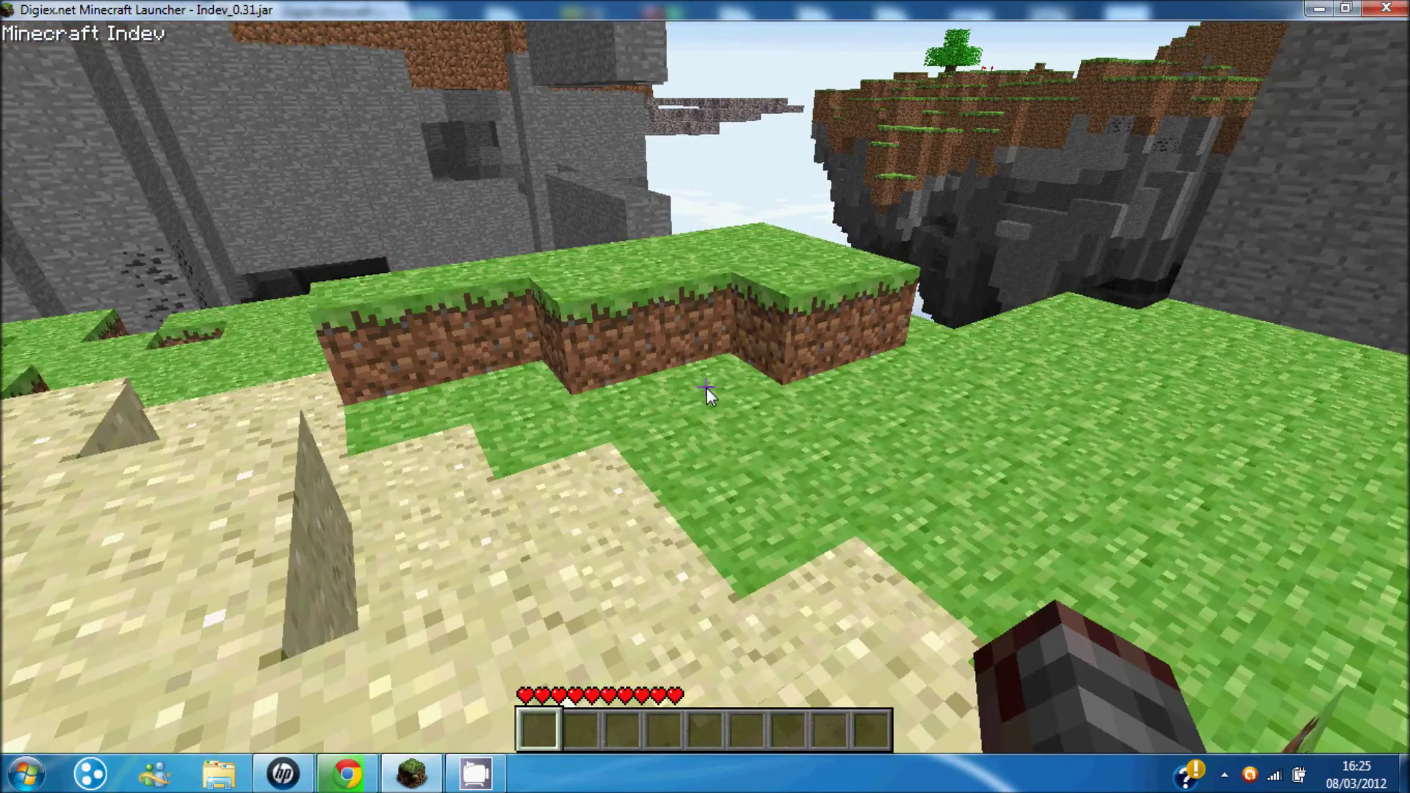
key(w)
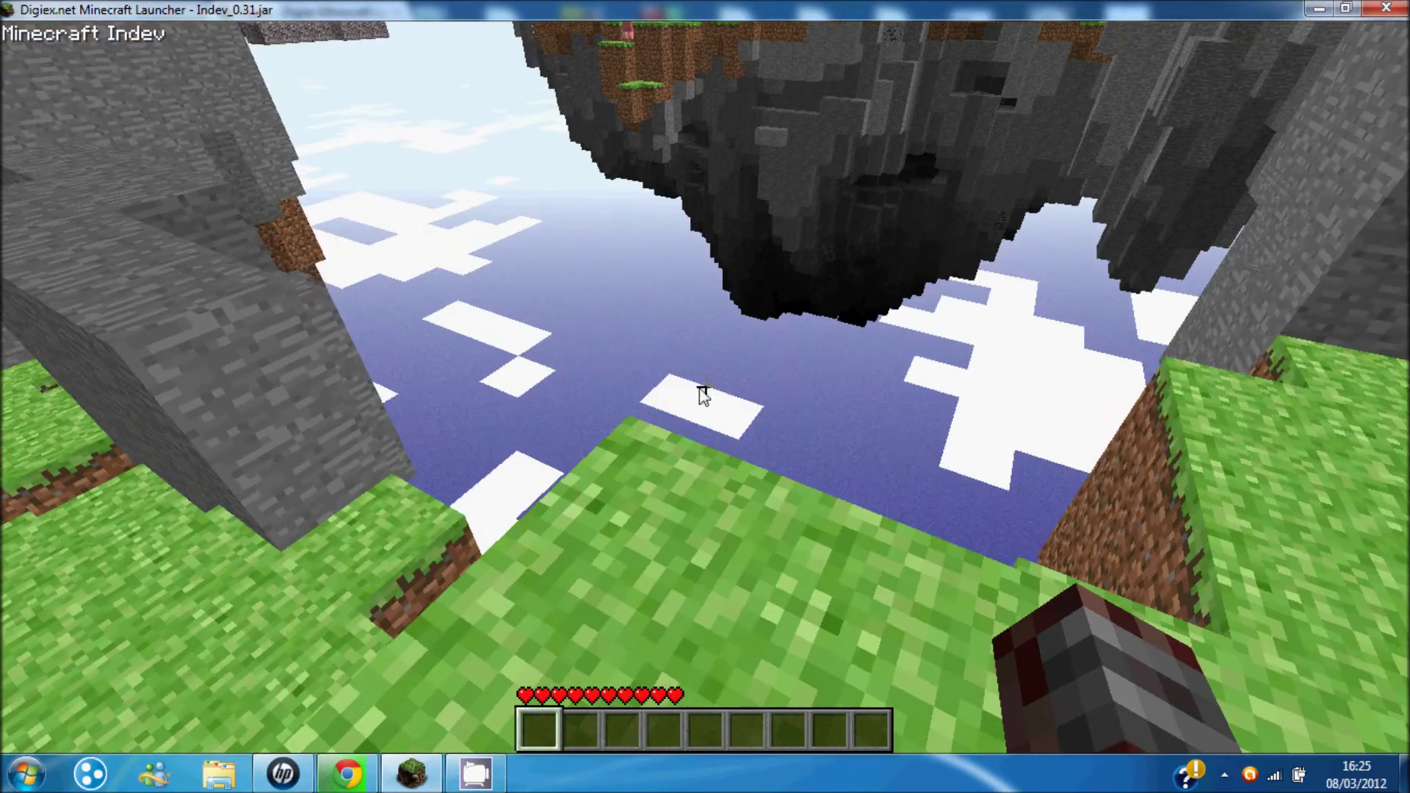
key(w)
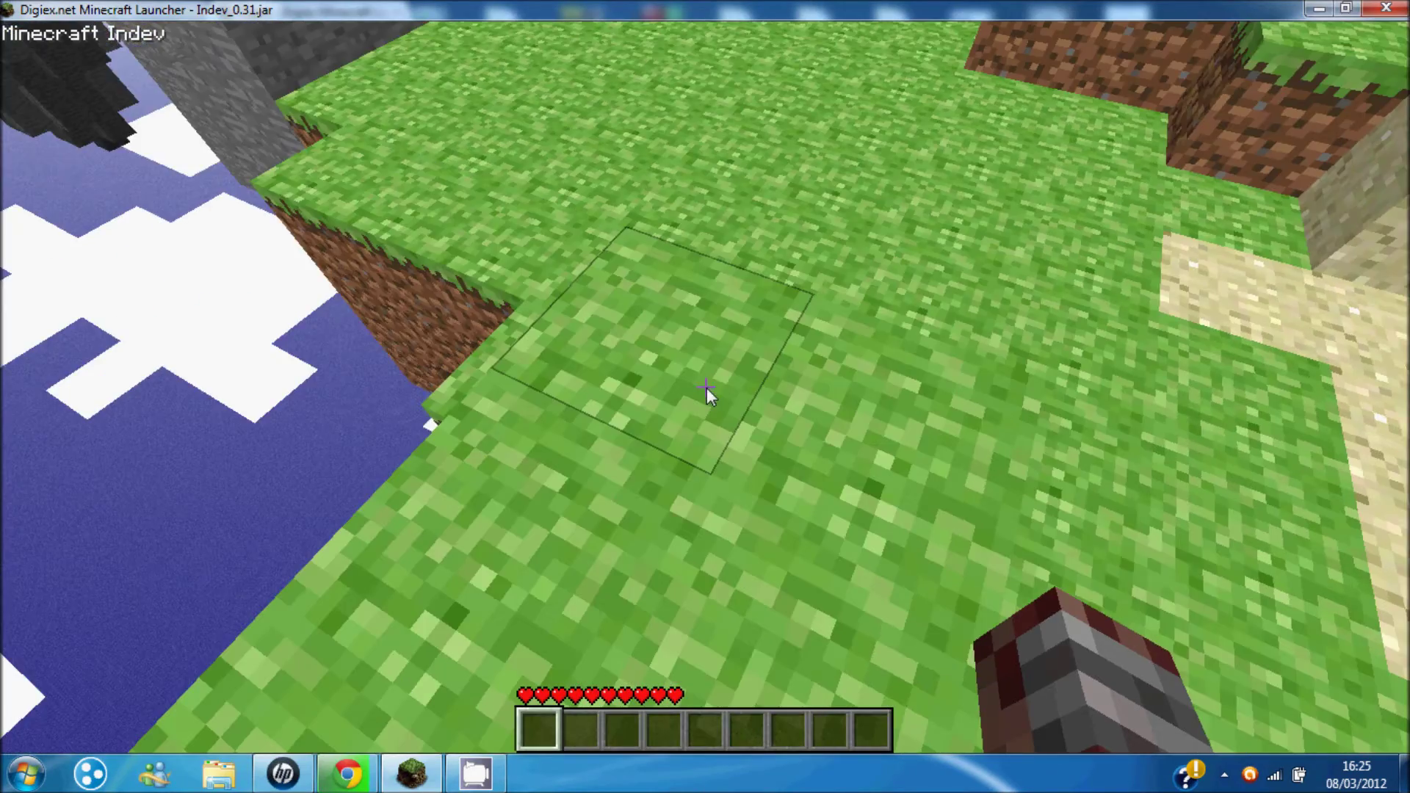
key(w)
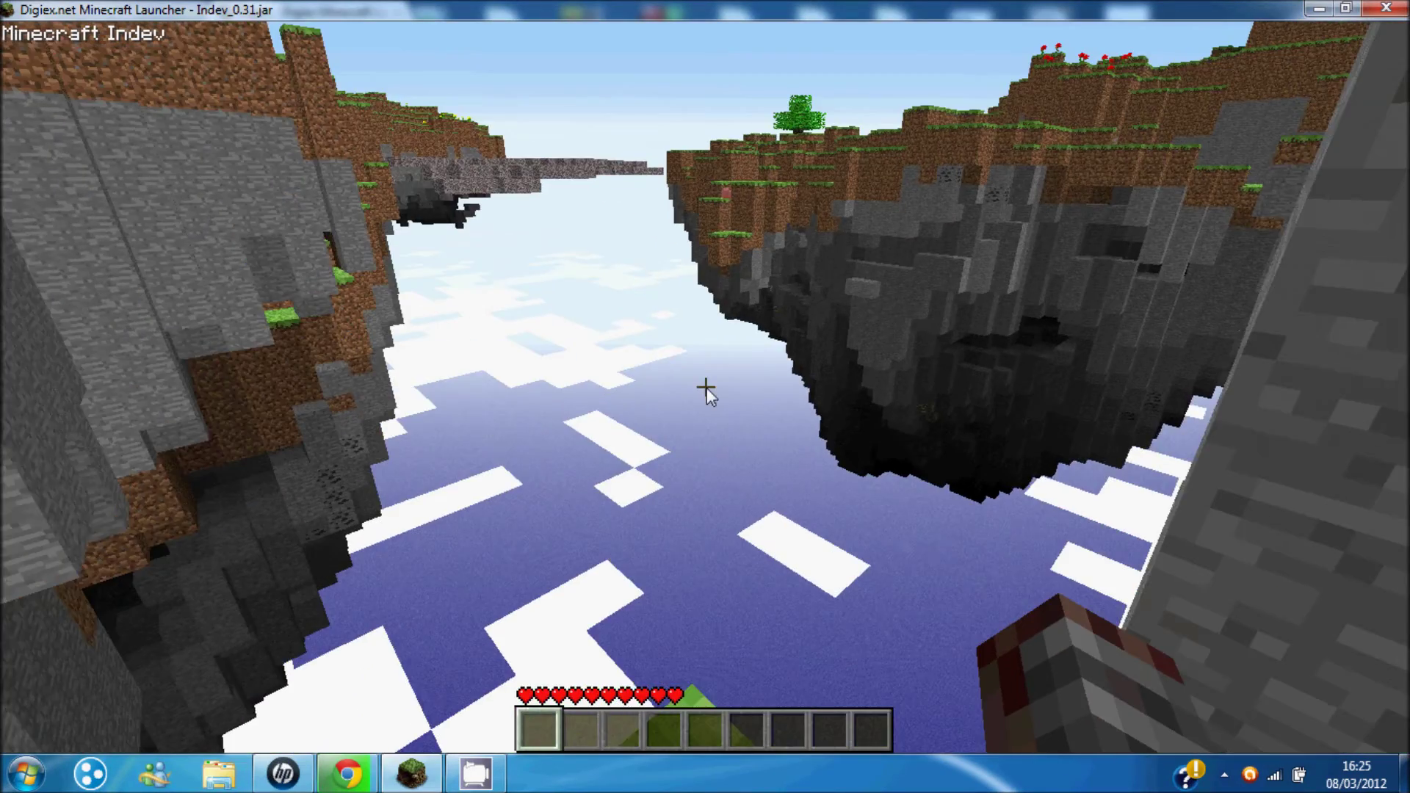
key(w)
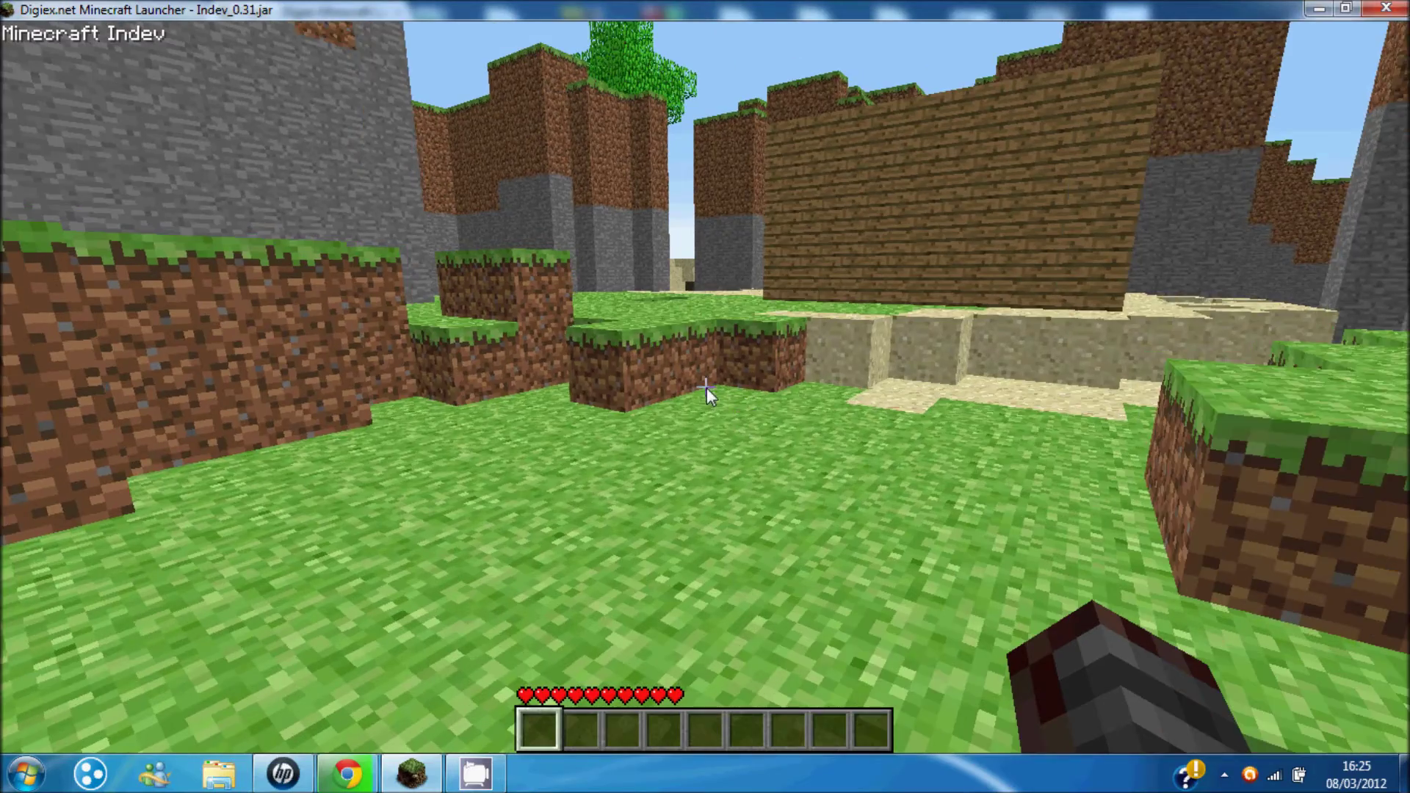
Step: Walk to the raised grass ledge, break two of its grass-topped dirt blocks, and place the collected dirt back in the world
key(w)
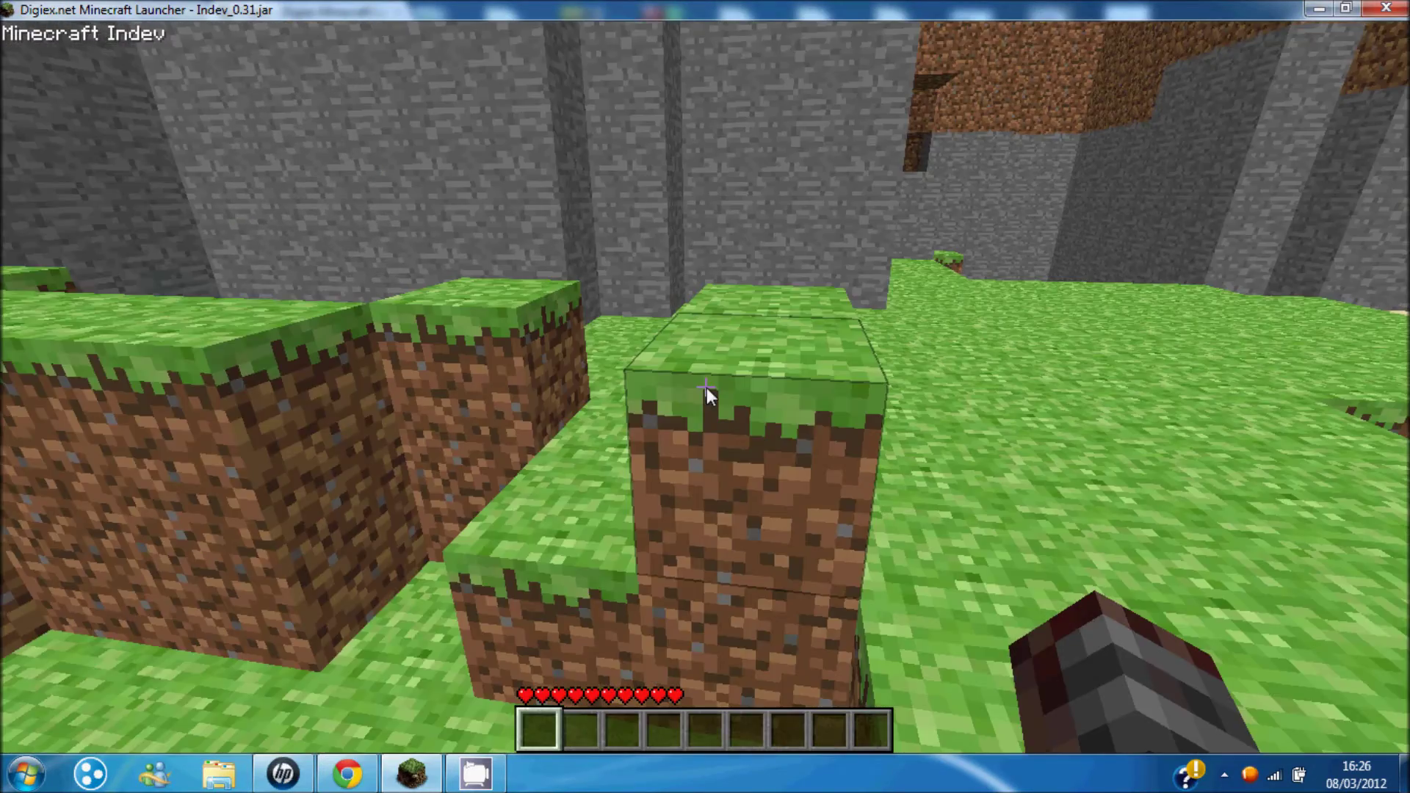
click(706, 387)
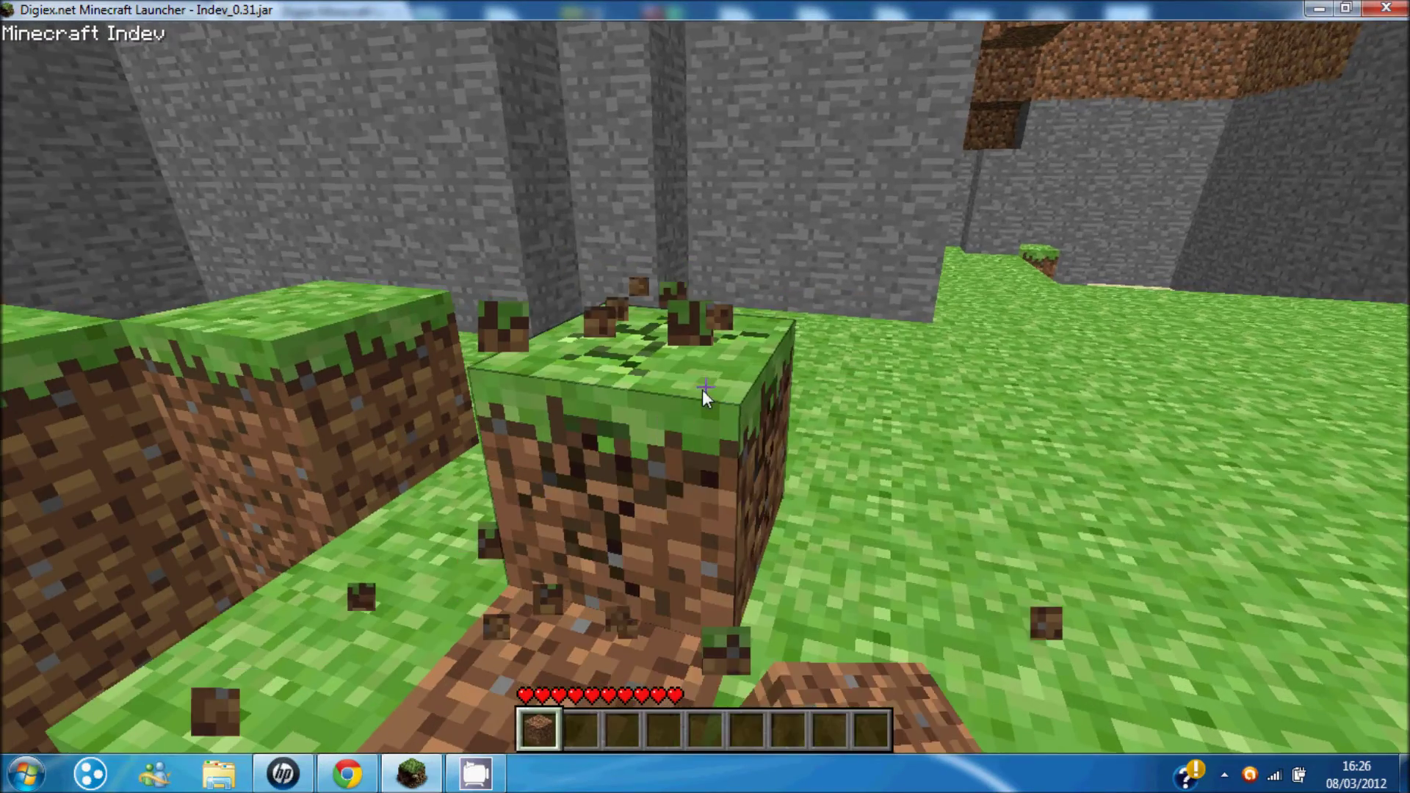
click(702, 390)
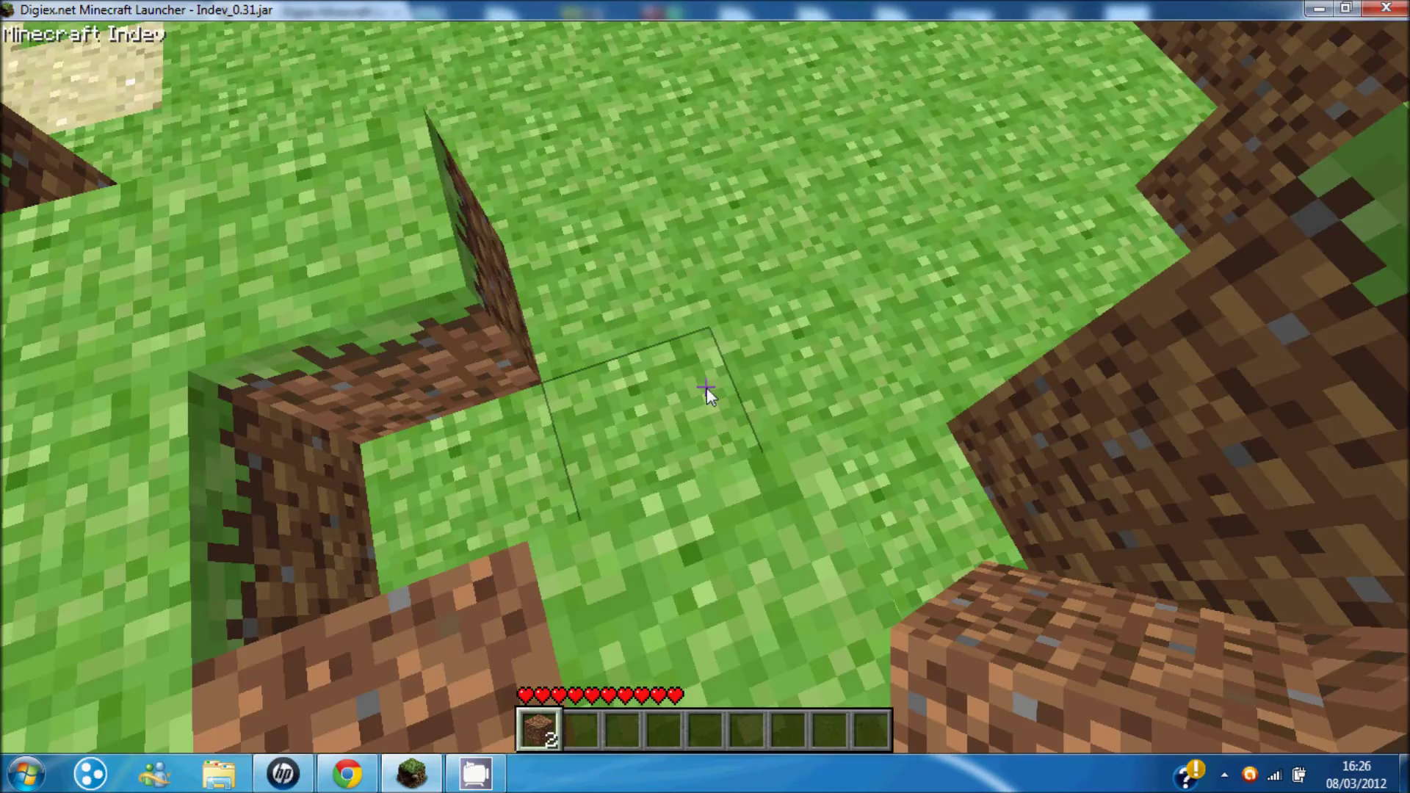
right_click(707, 386)
right_click(707, 386)
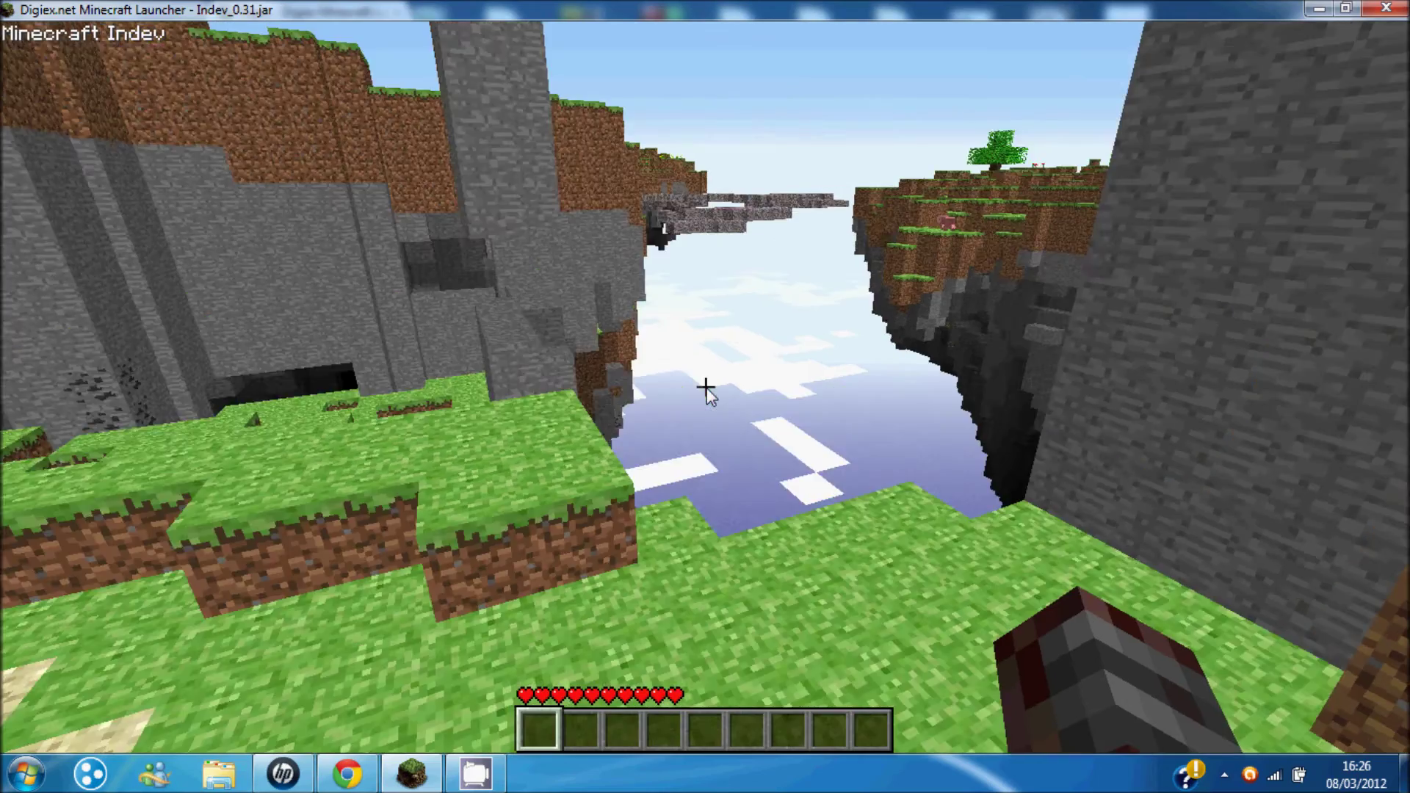
Step: Walk across the grass and sand past the wooden house, and pause at the game menu
key(w)
key(space)
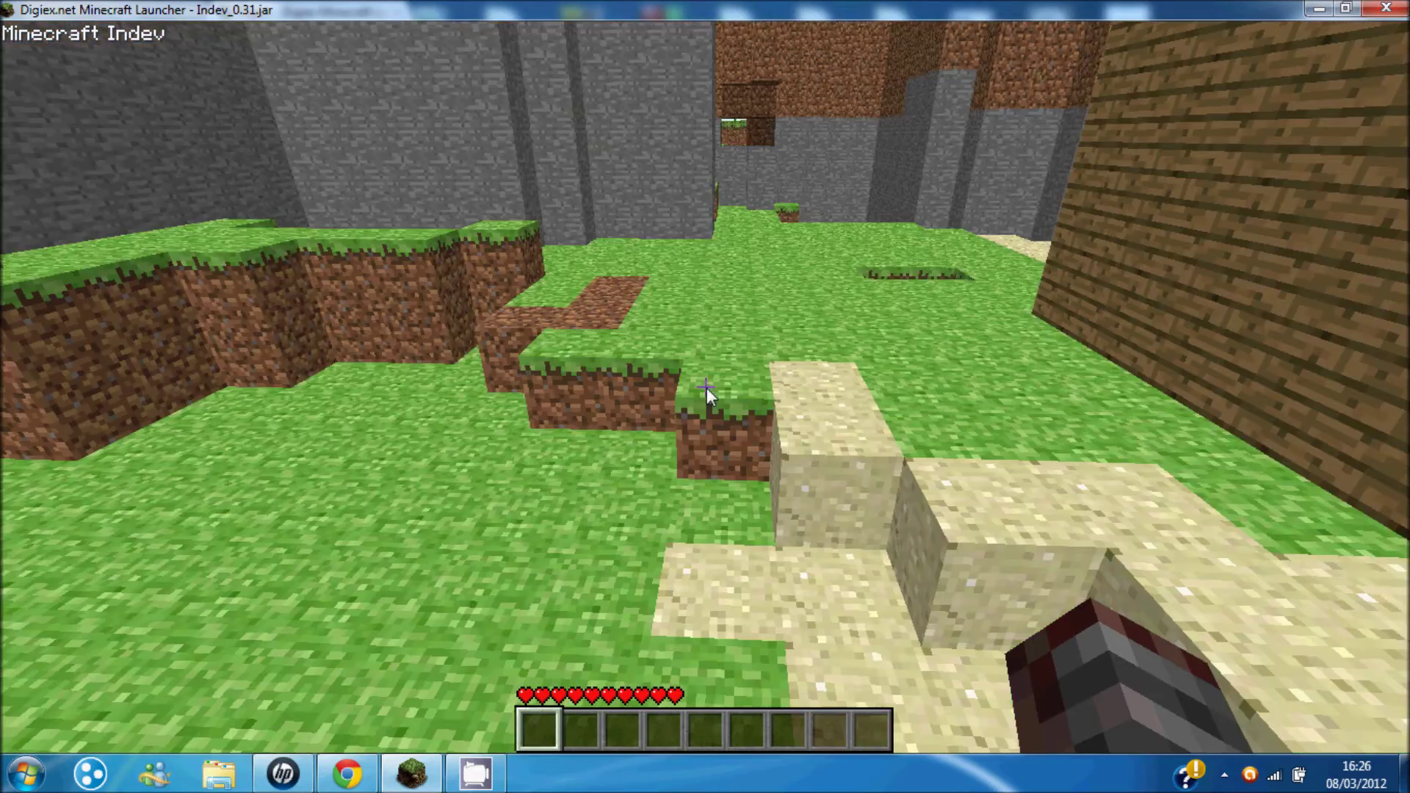
key(w)
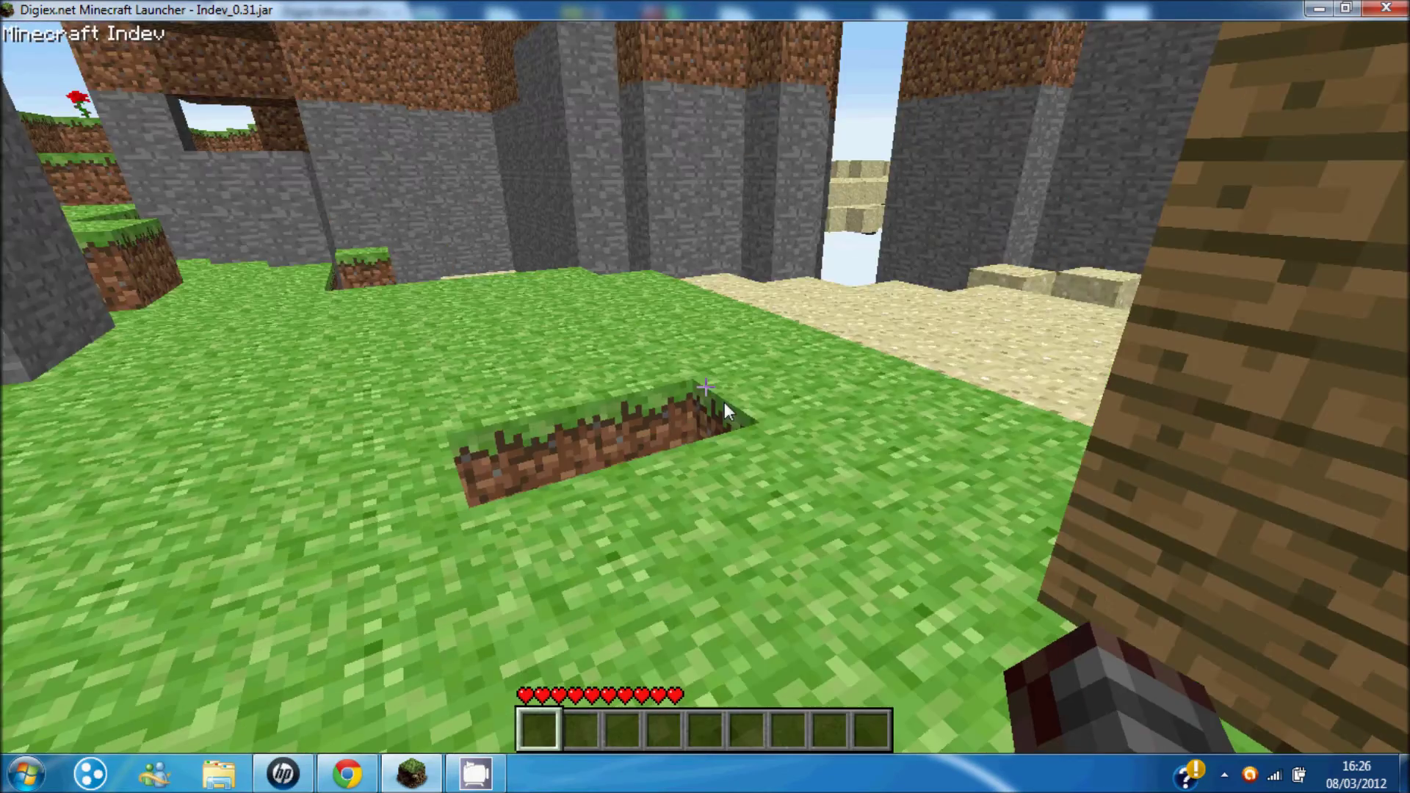
key(Escape)
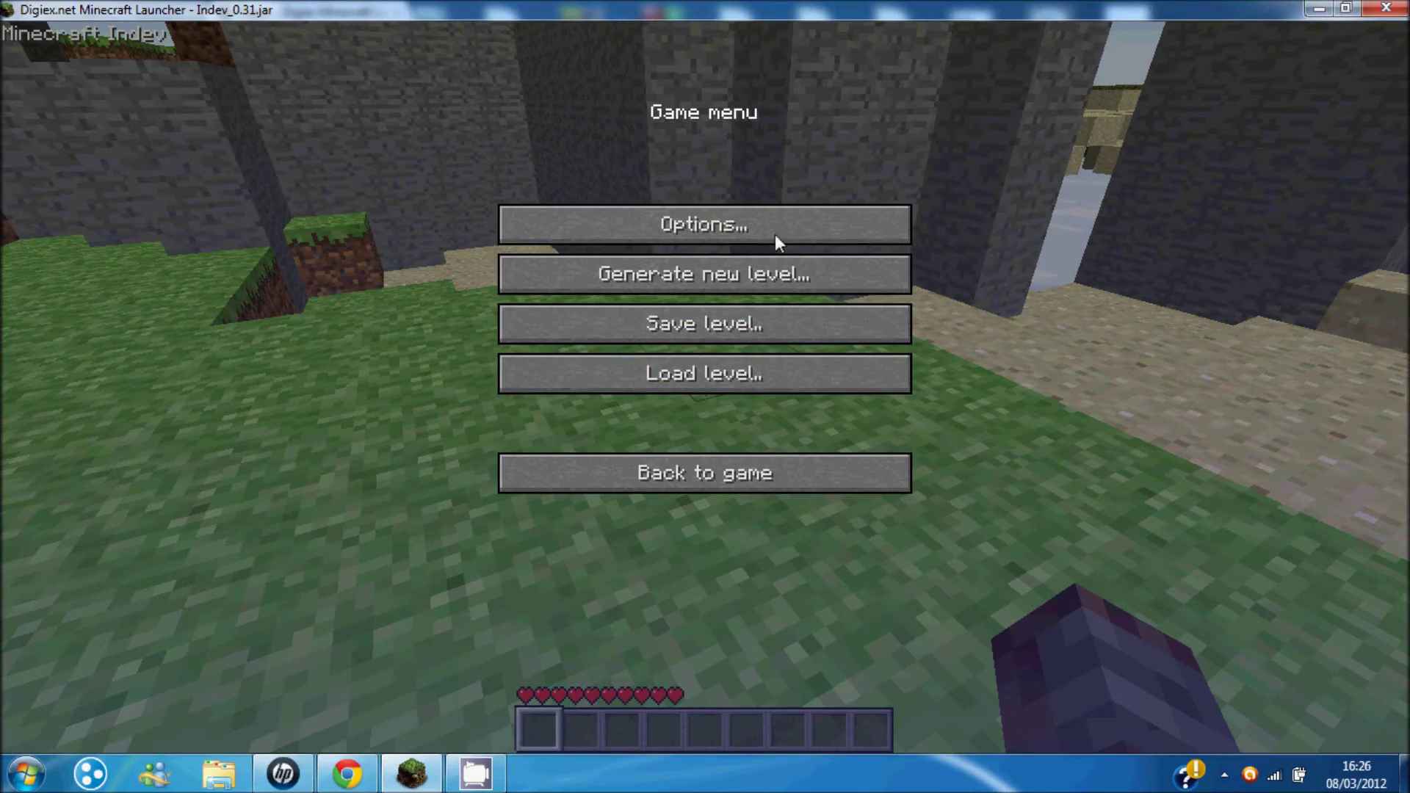
Step: Minimize the game, switch to the channel's Facebook page in Chrome, and look through its wall posts and video links
click(1314, 11)
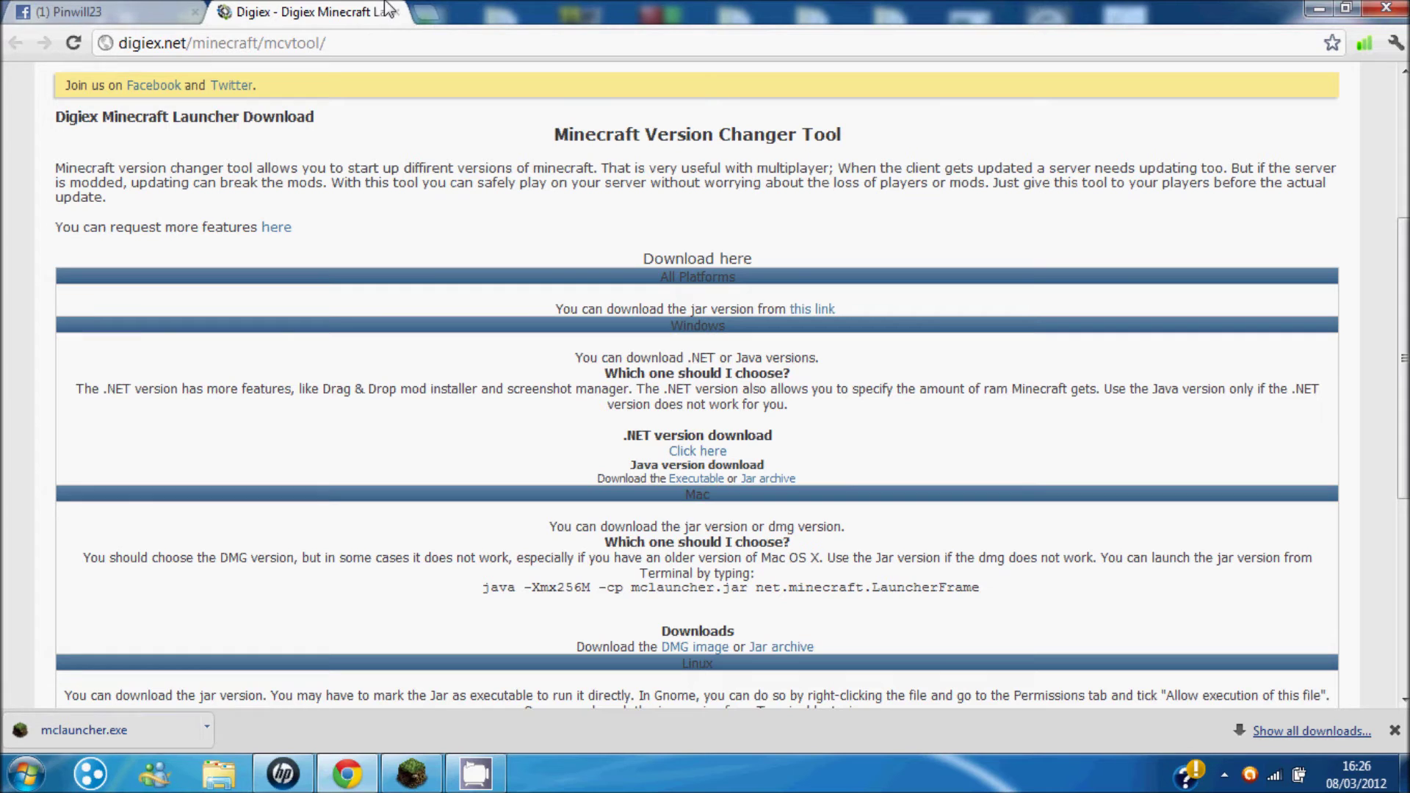
click(126, 9)
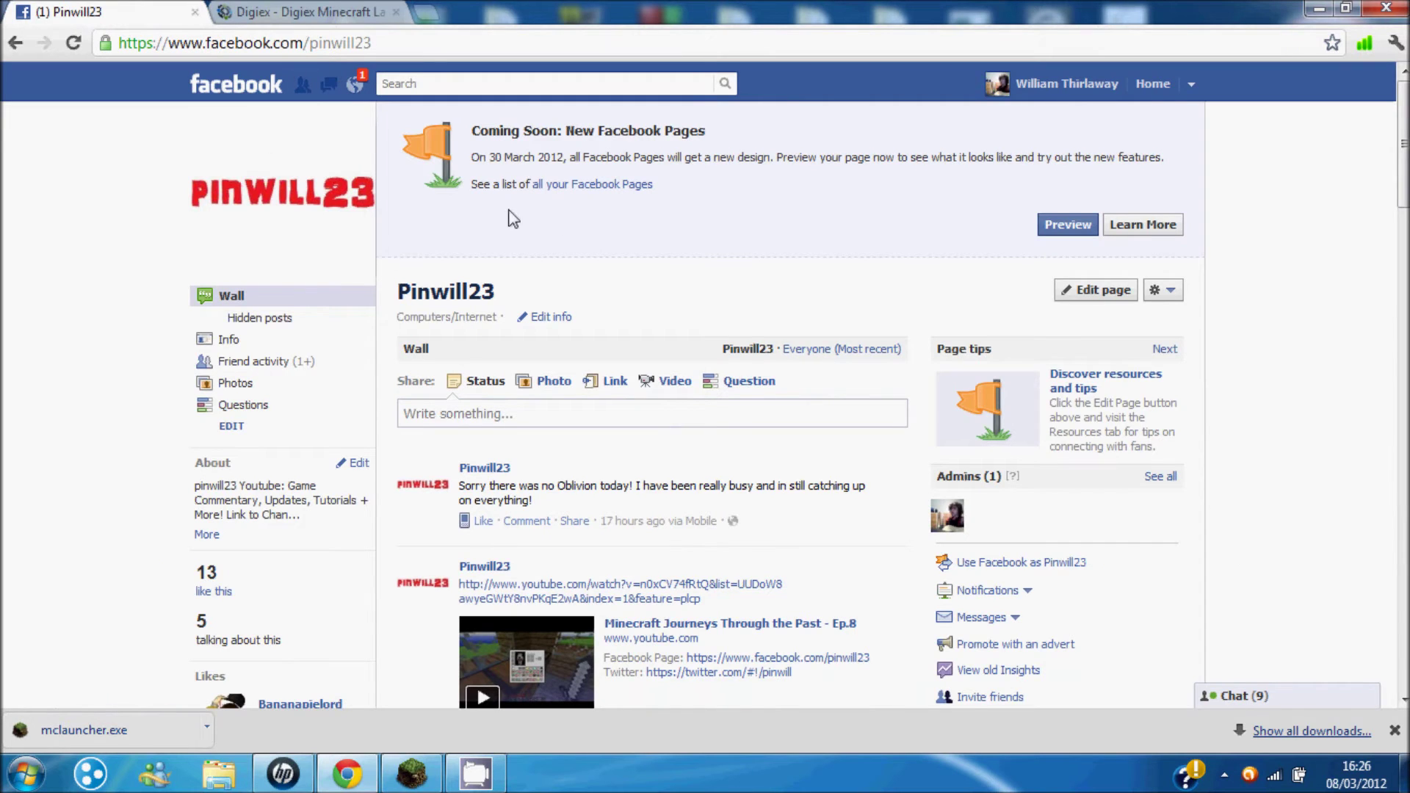
scroll(1364, 272, down, 5)
scroll(1362, 290, down, 3)
scroll(1359, 301, up, 8)
scroll(432, 292, down, 1)
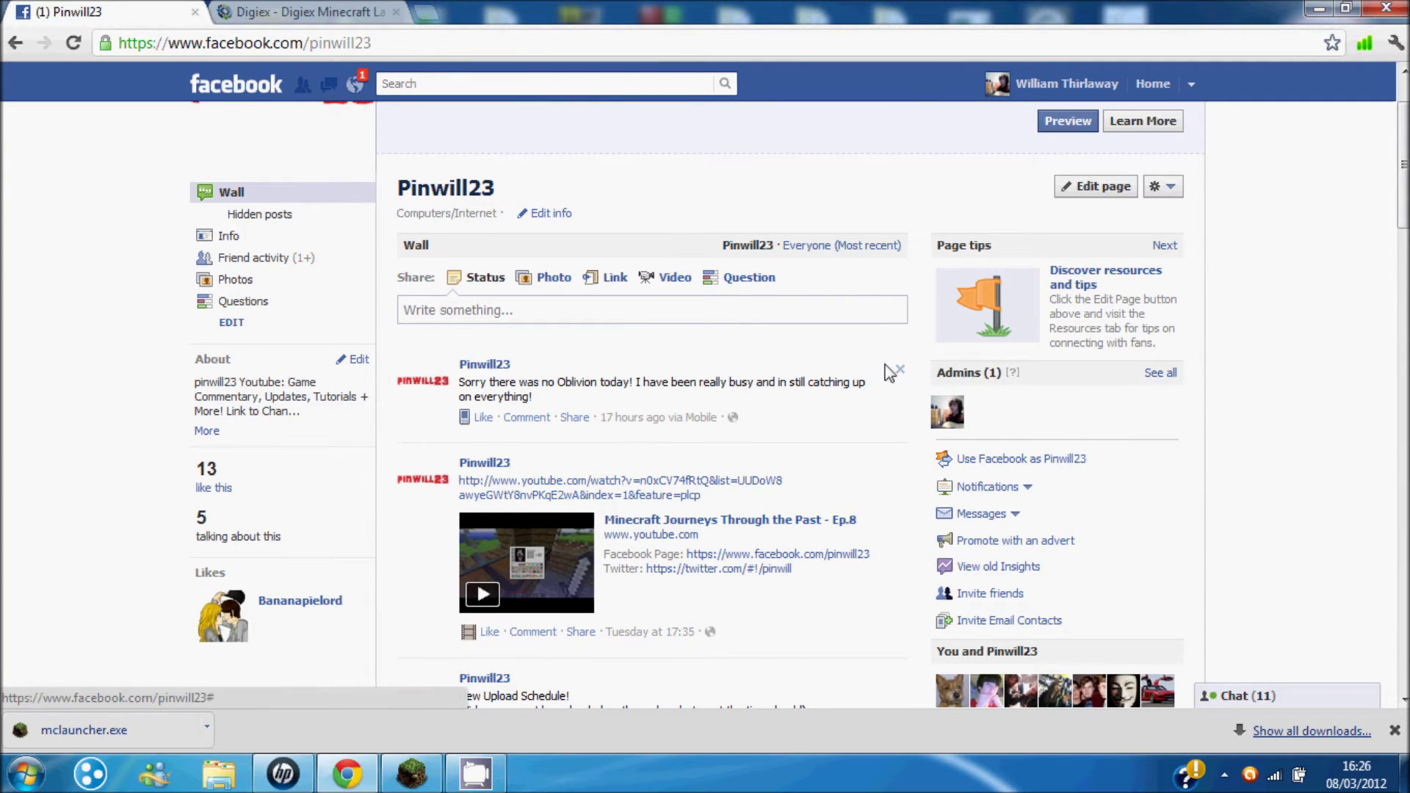
scroll(706, 382, down, 15)
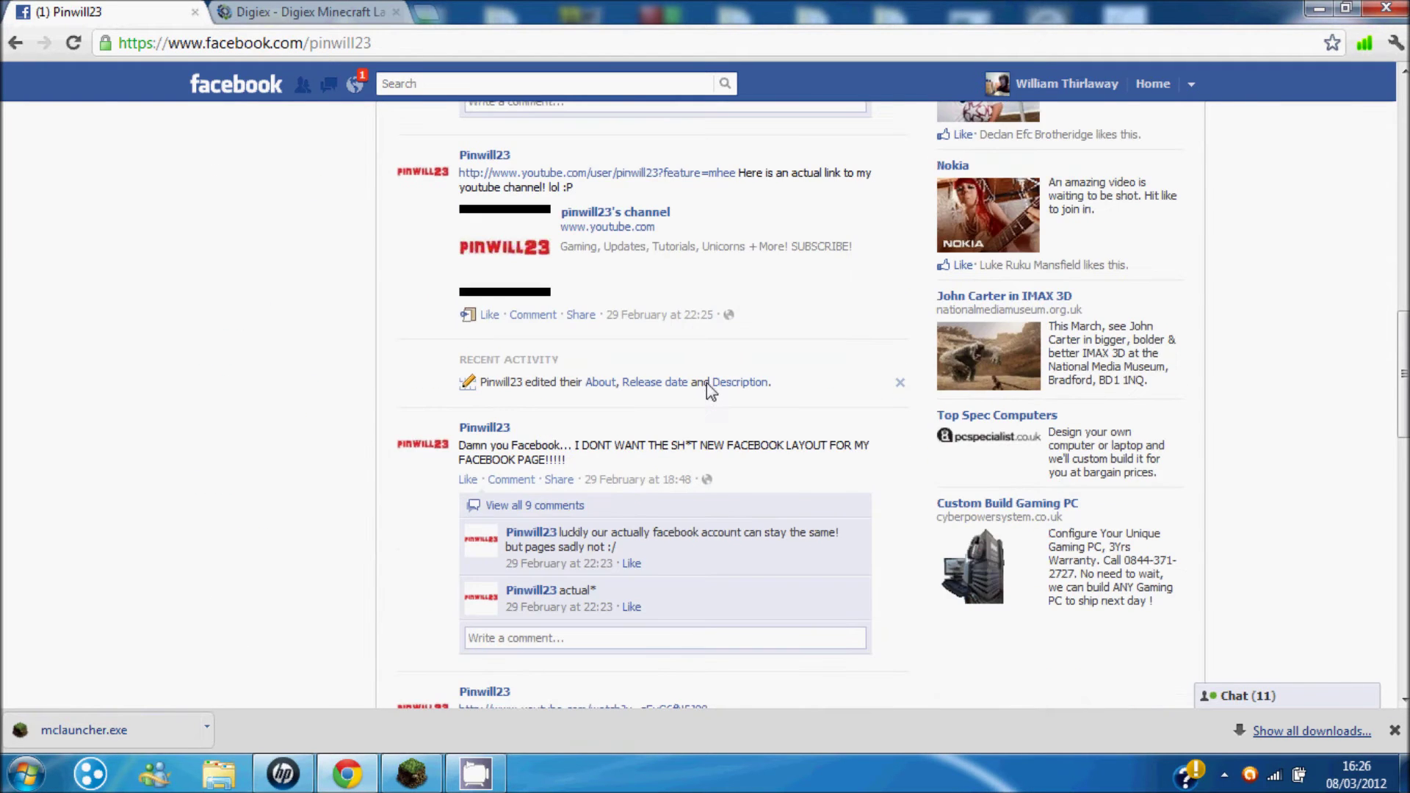
scroll(706, 381, down, 5)
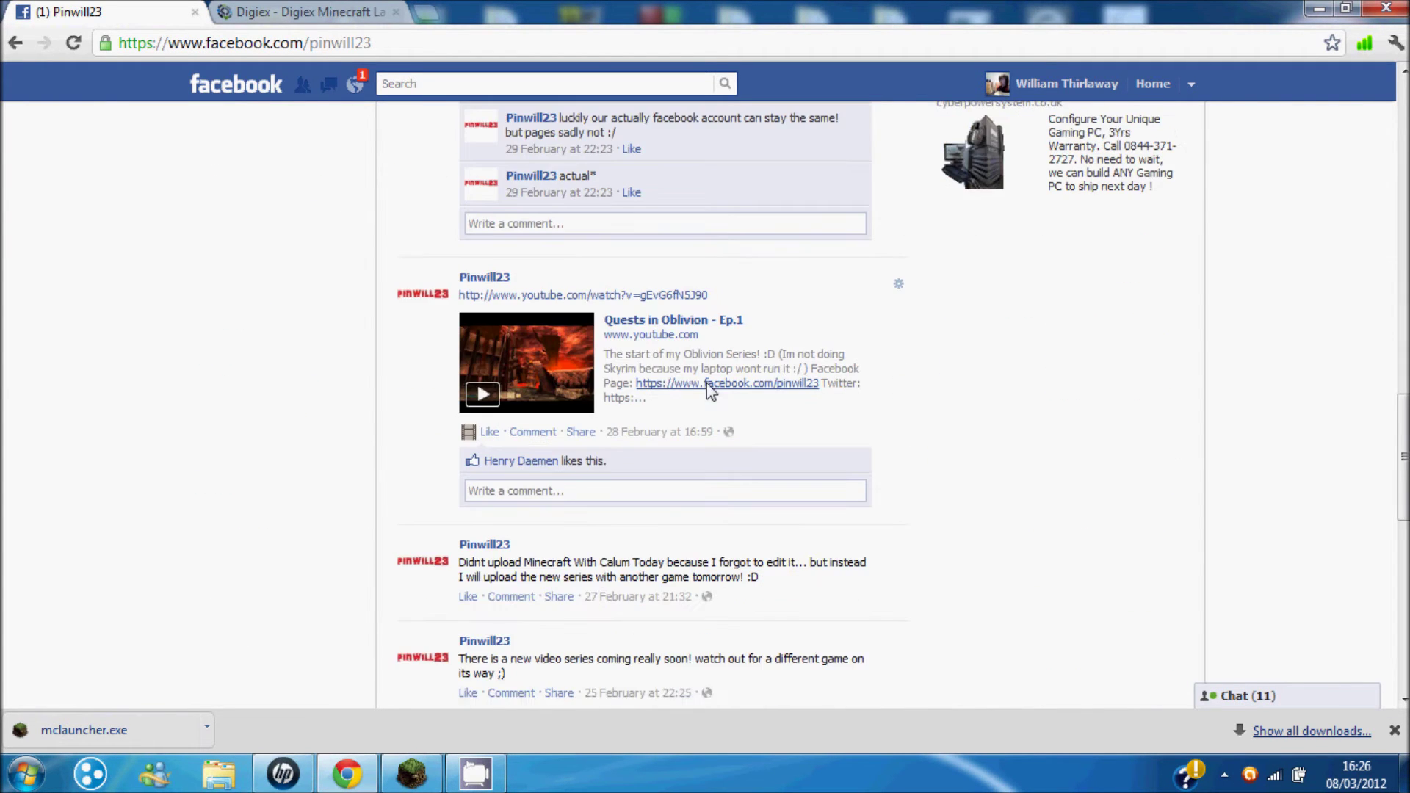
scroll(706, 382, up, 12)
scroll(708, 393, up, 6)
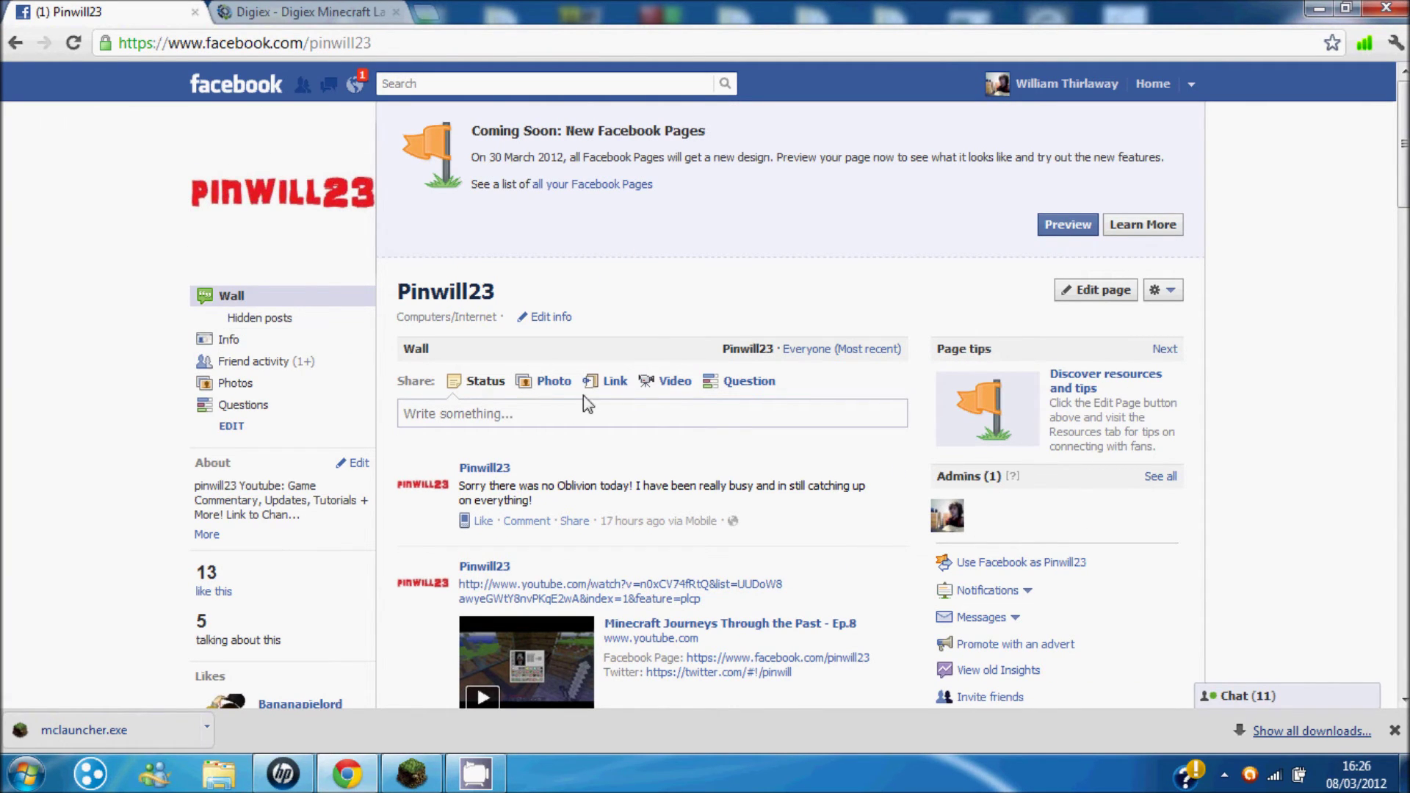
scroll(613, 536, down, 3)
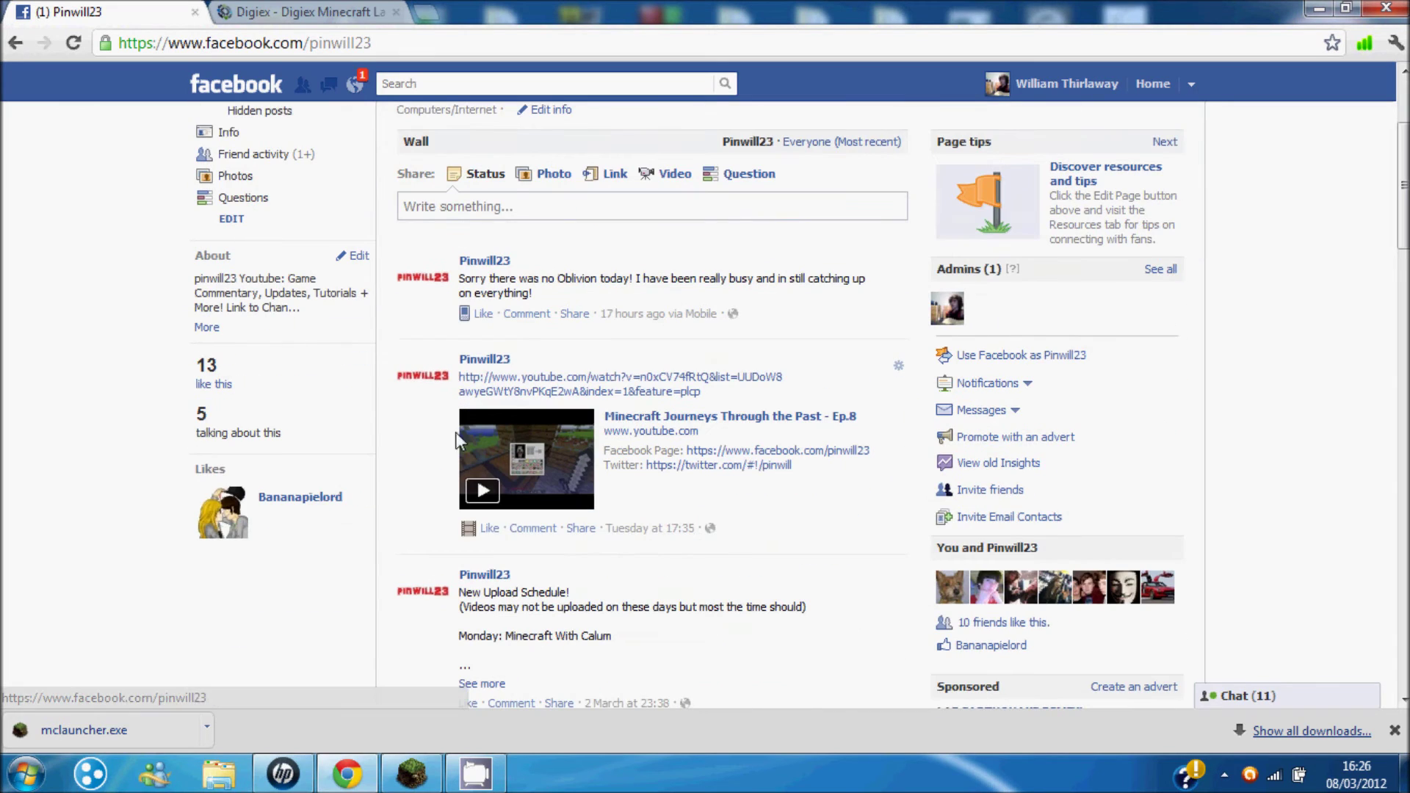
drag(799, 464, 836, 495)
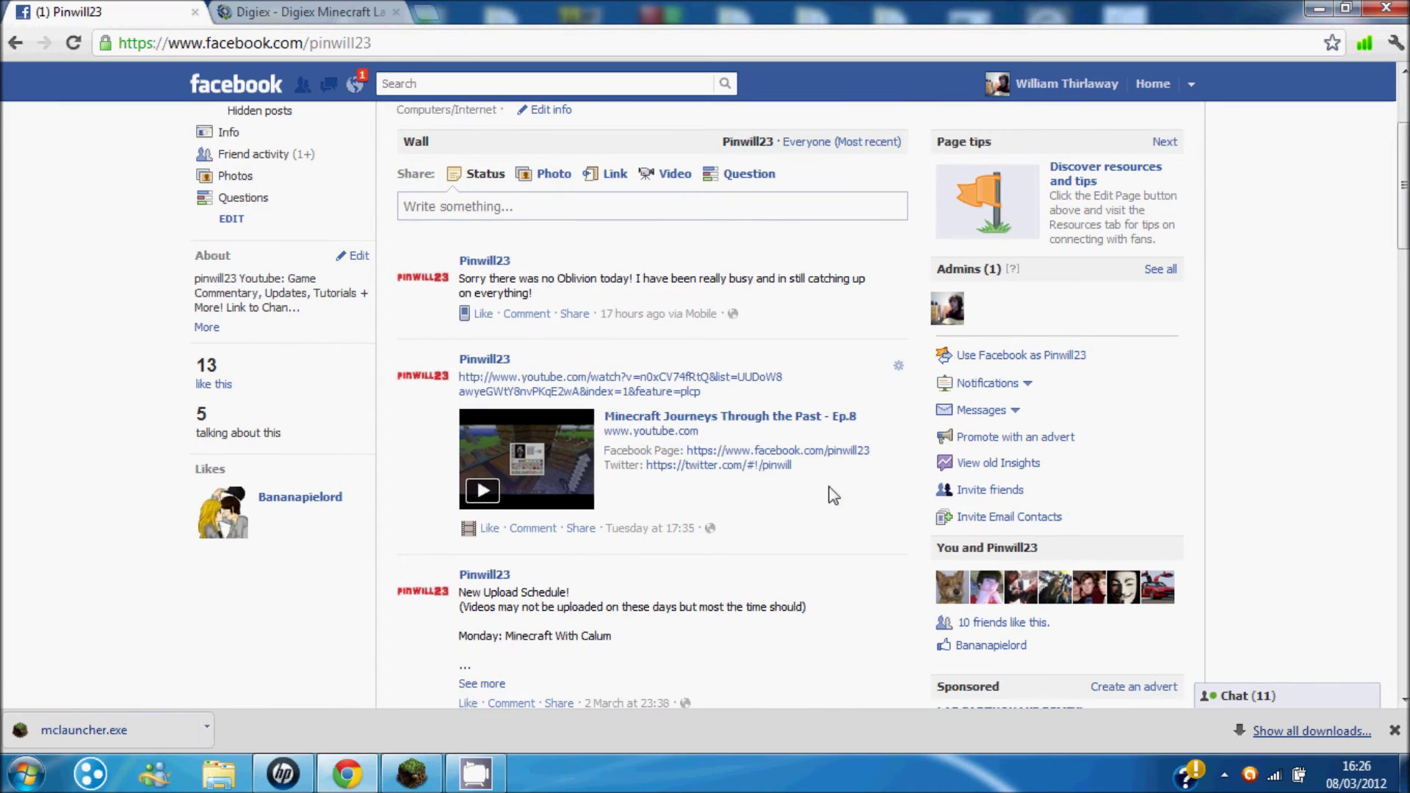
scroll(829, 473, up, 3)
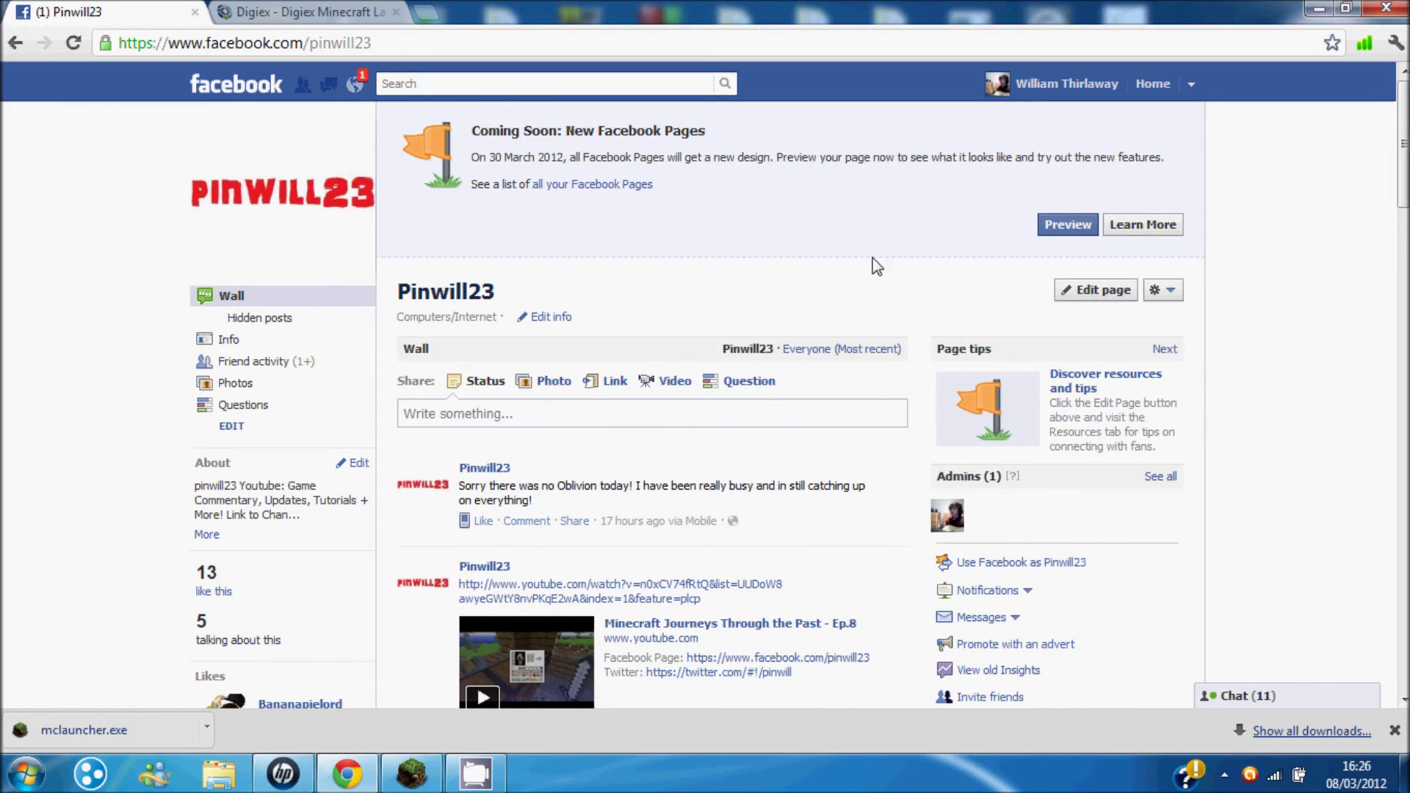
Step: Return to the Digiex Minecraft Launcher download page and point out its web address
click(325, 9)
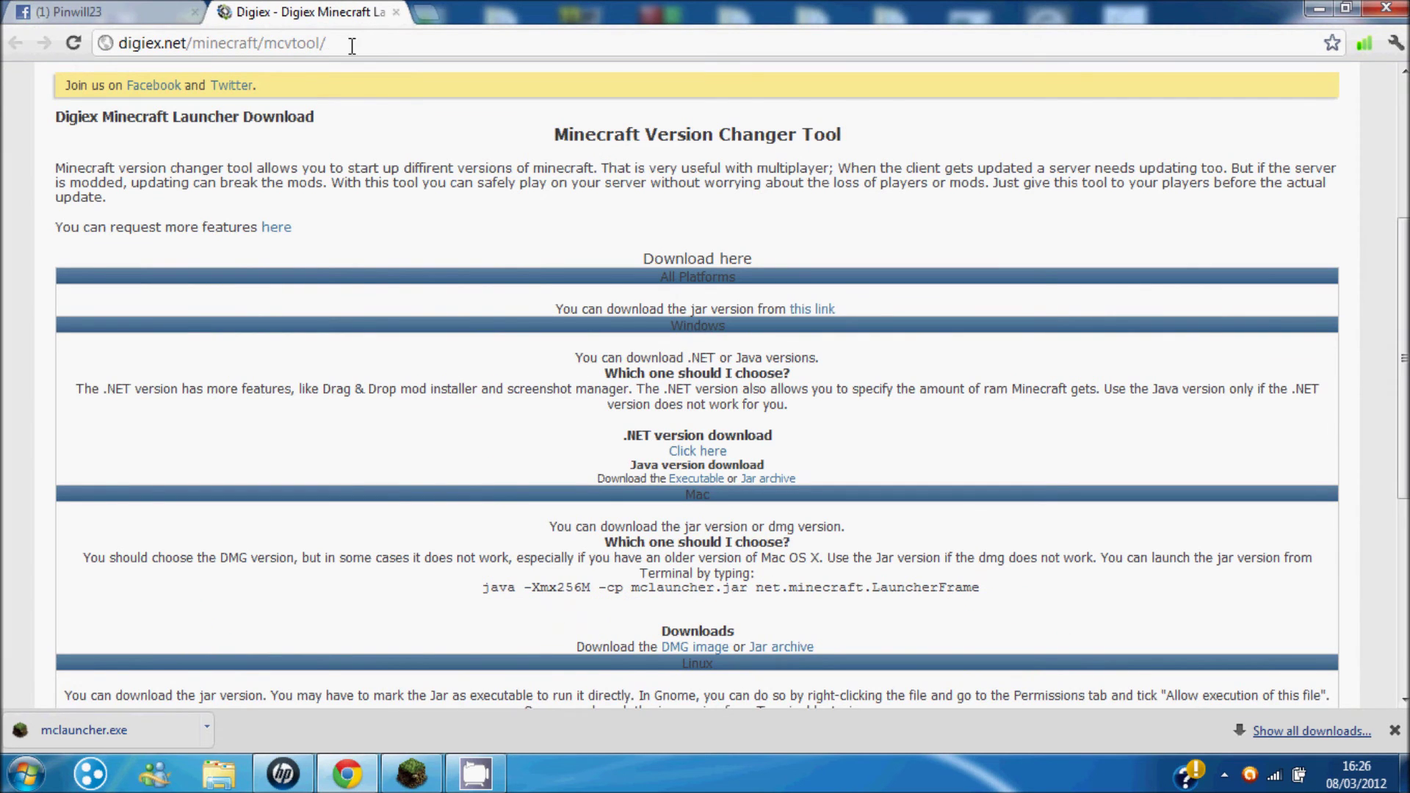
drag(352, 46, 520, 49)
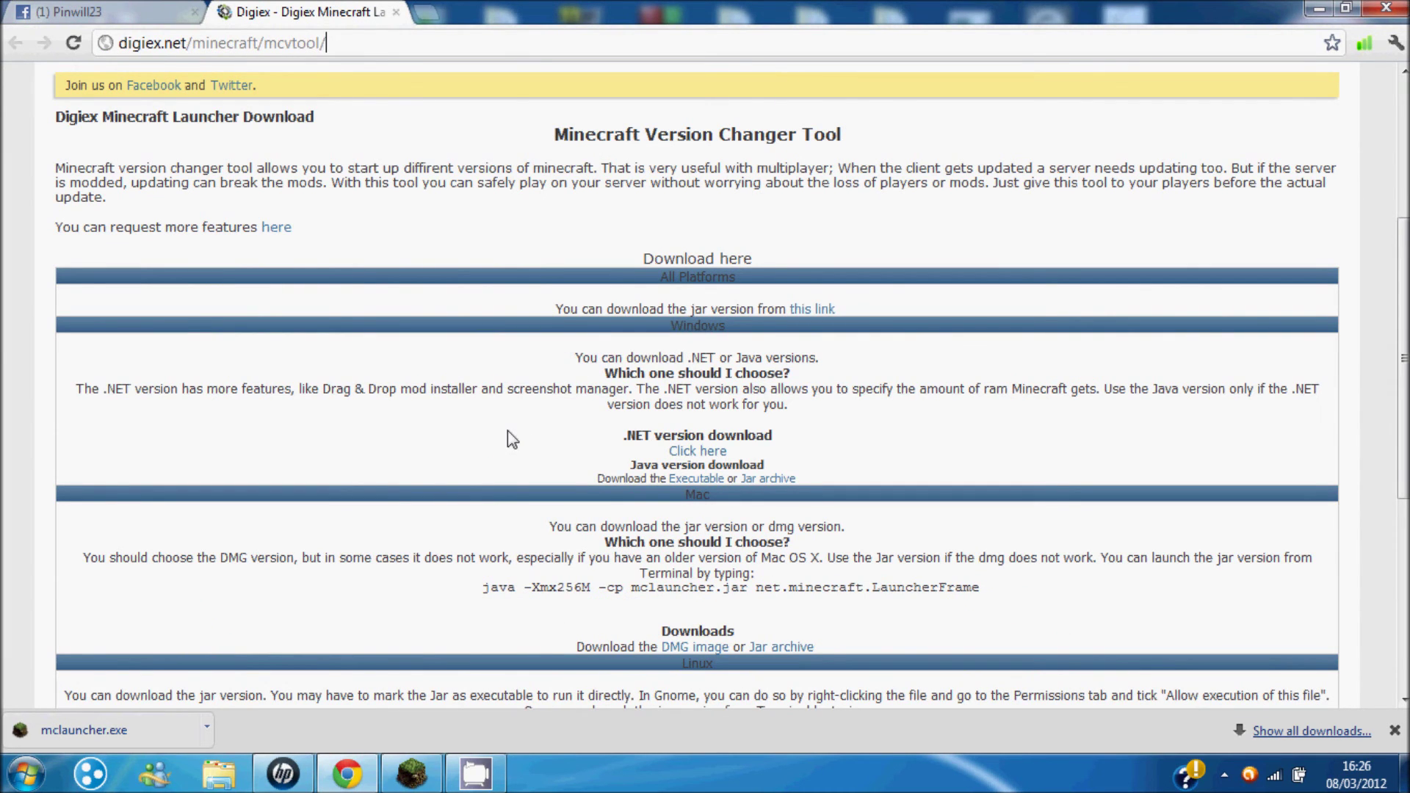